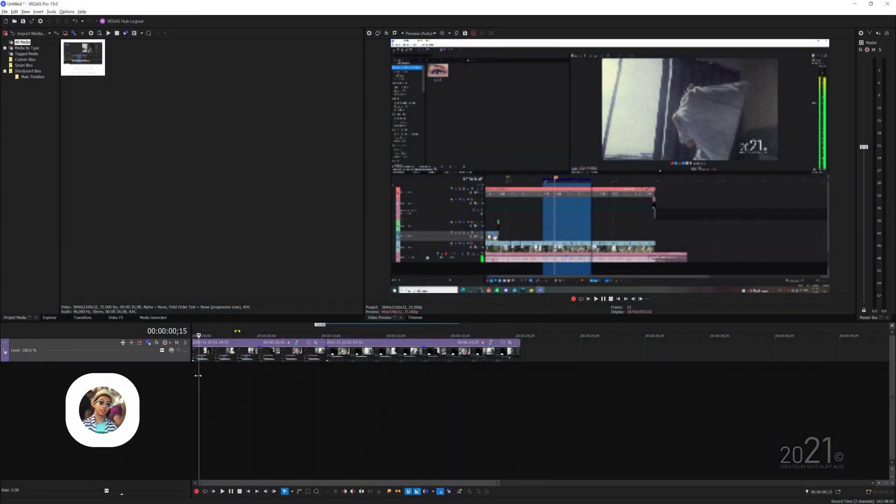
- Scrub the clip's start, preview the second event and nudge it along the track
{"action": "left_click_drag", "start_coordinate": [199, 374], "coordinate": [295, 388]}
{"action": "left_click", "coordinate": [271, 357]}
{"action": "left_click", "coordinate": [361, 358]}
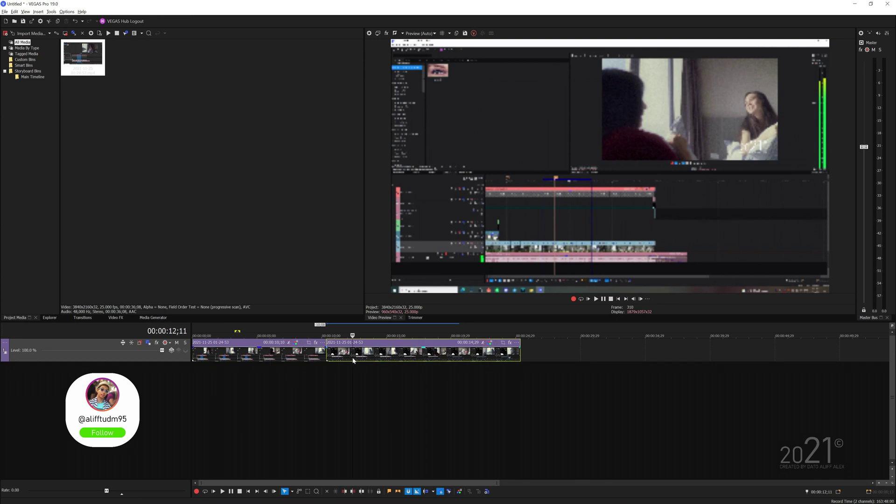
{"action": "mouse_move", "coordinate": [362, 358]}
{"action": "left_mouse_down"}
{"action": "mouse_move", "coordinate": [424, 358]}
{"action": "mouse_move", "coordinate": [345, 358]}
{"action": "left_mouse_up"}
- Preview the first and second events again, ending on the first event's start
{"action": "left_click", "coordinate": [234, 354]}
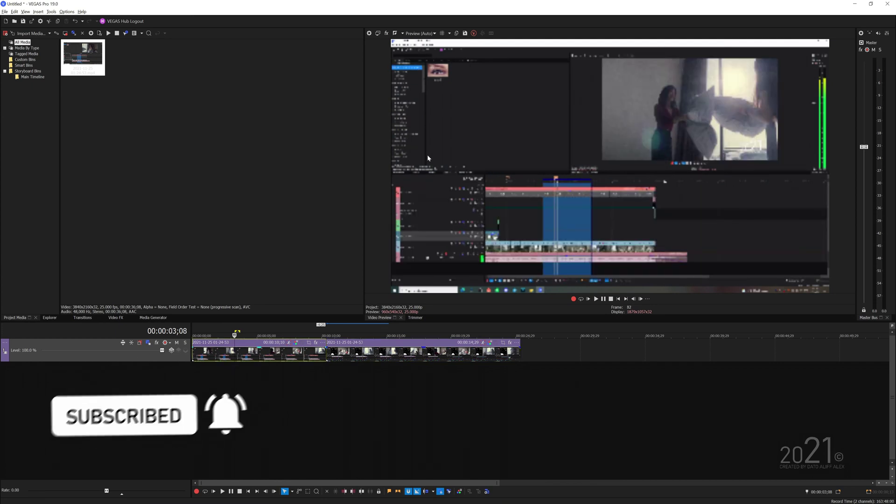
{"action": "left_click", "coordinate": [347, 354]}
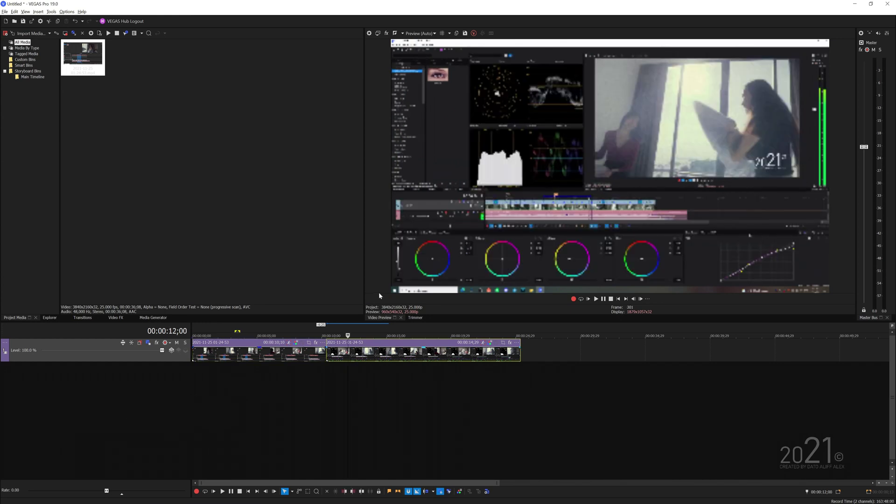
{"action": "left_click", "coordinate": [200, 358]}
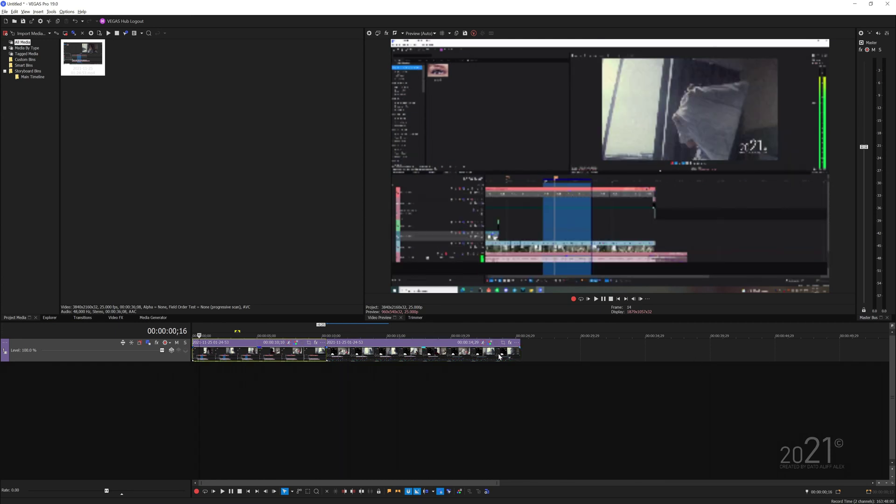
- Switch Track 1 to 3D Source Alpha compositing and choose the track header controls
{"action": "left_click", "coordinate": [171, 351]}
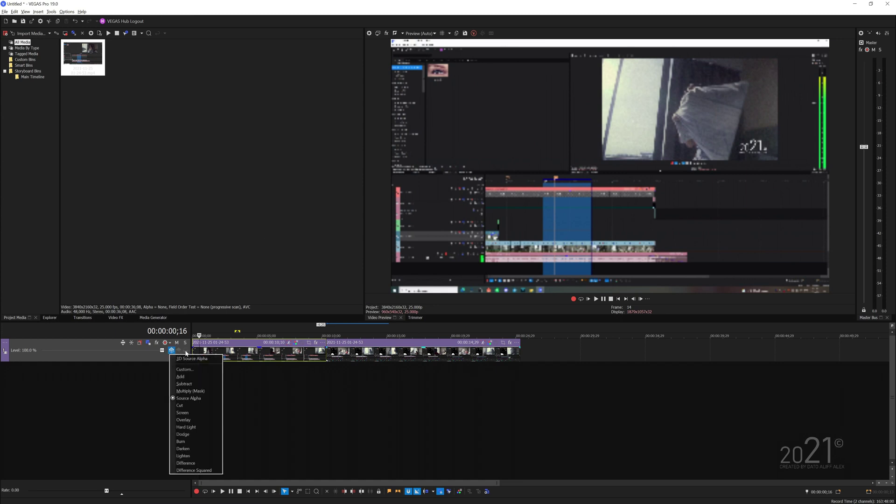
{"action": "left_click", "coordinate": [207, 359]}
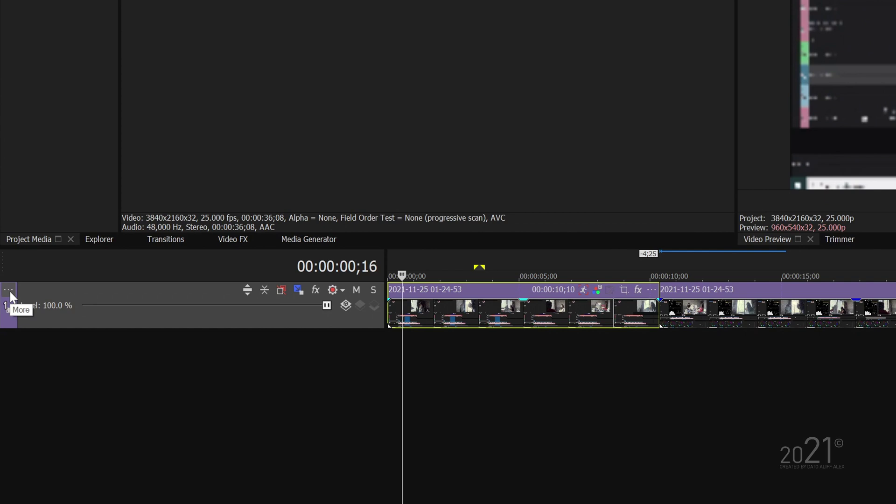
{"action": "left_click", "coordinate": [9, 290]}
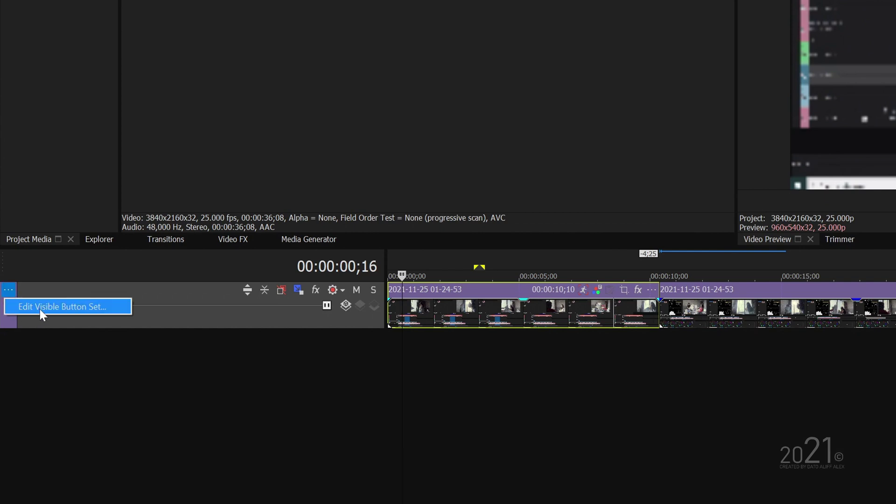
{"action": "left_click", "coordinate": [59, 307]}
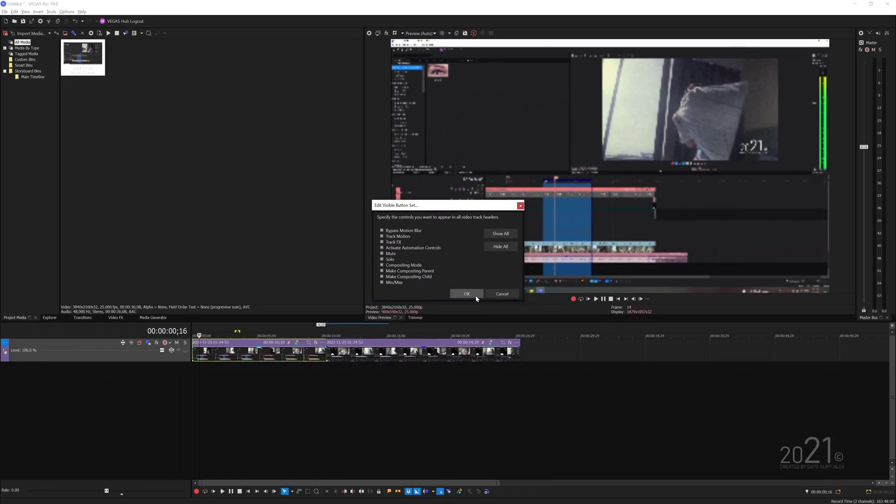
- Confirm the visible header buttons and bring up Track 1's Track Motion window
{"action": "left_click", "coordinate": [504, 297]}
{"action": "left_click", "coordinate": [173, 351]}
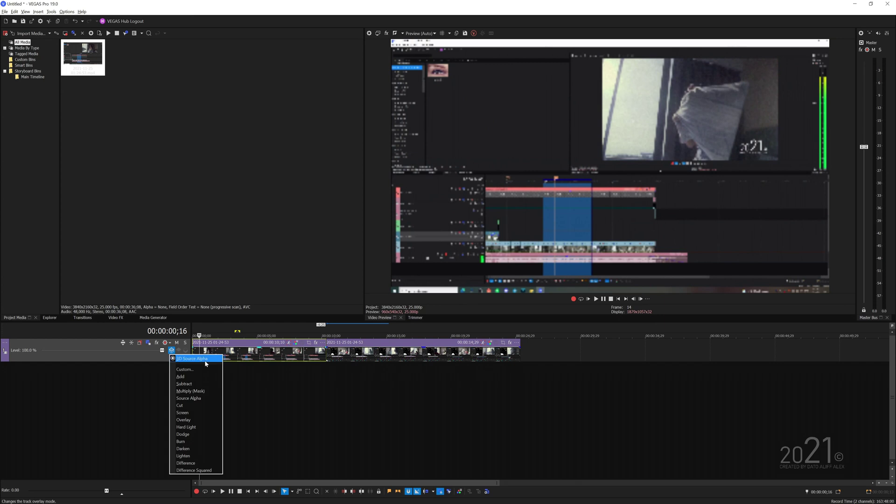
{"action": "left_click", "coordinate": [148, 343]}
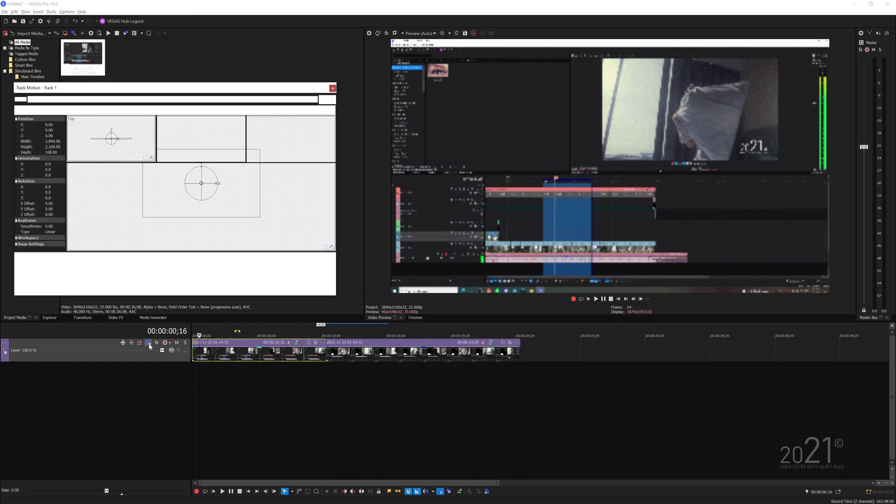
- Open the event's Pan/Crop and arrange it side by side with Track Motion
{"action": "left_click_drag", "start_coordinate": [114, 91], "coordinate": [332, 177]}
{"action": "left_click_drag", "start_coordinate": [437, 178], "coordinate": [367, 121]}
{"action": "left_click", "coordinate": [311, 344]}
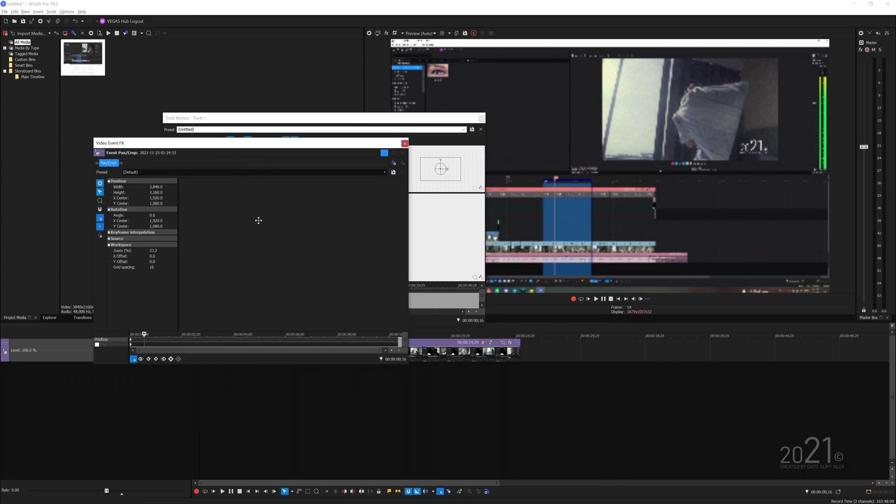
{"action": "left_click", "coordinate": [221, 140]}
{"action": "left_click_drag", "start_coordinate": [144, 145], "coordinate": [548, 159]}
{"action": "left_click_drag", "start_coordinate": [362, 119], "coordinate": [300, 140]}
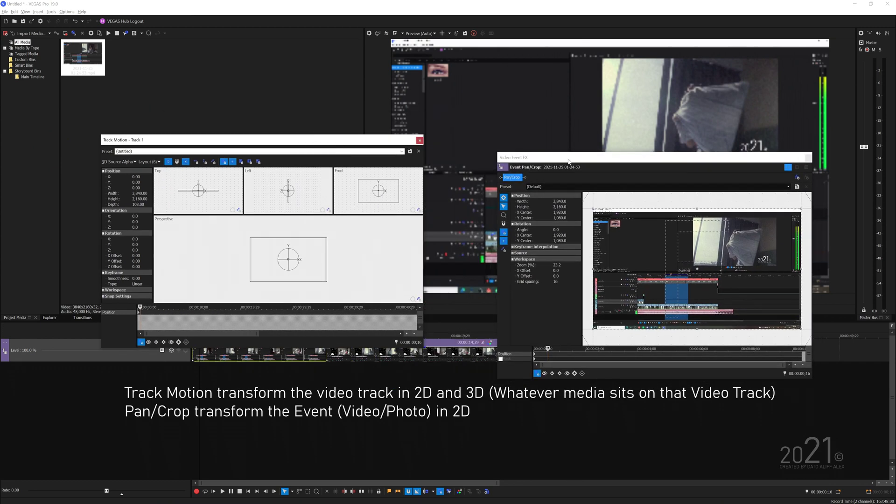
{"action": "left_click_drag", "start_coordinate": [559, 160], "coordinate": [534, 146]}
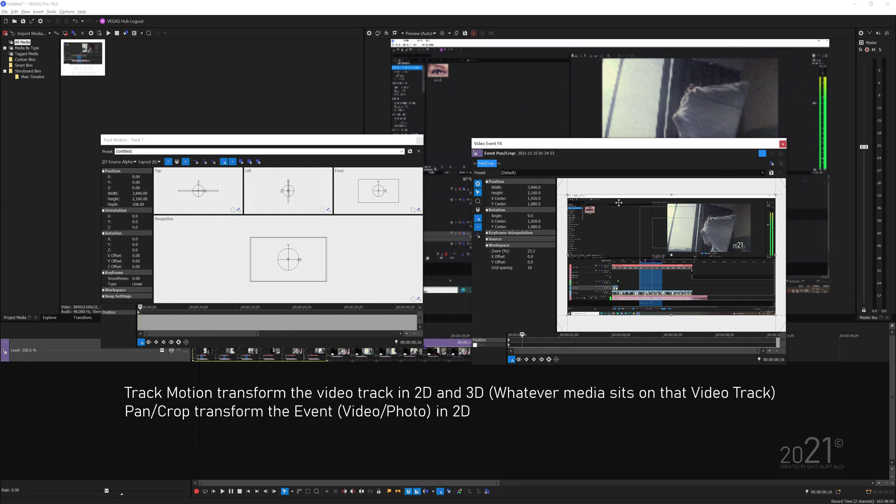
- Close Pan/Crop, reposition Track Motion and toggle its timeline-cursor sync off and on
{"action": "left_click", "coordinate": [782, 144]}
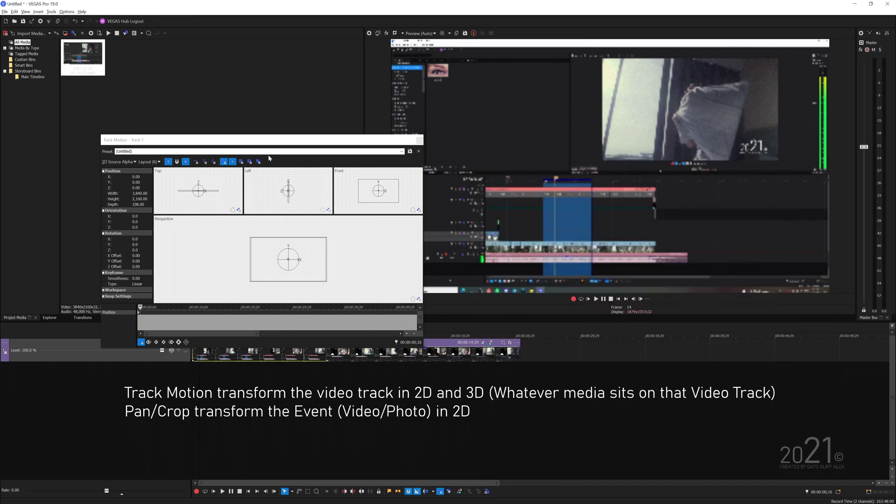
{"action": "left_click_drag", "start_coordinate": [235, 140], "coordinate": [282, 129]}
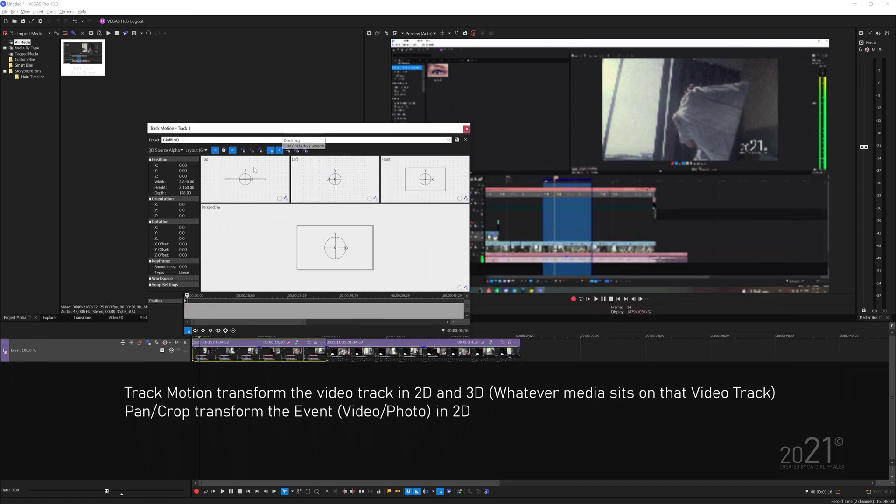
{"action": "left_click", "coordinate": [188, 331]}
{"action": "left_click", "coordinate": [188, 330]}
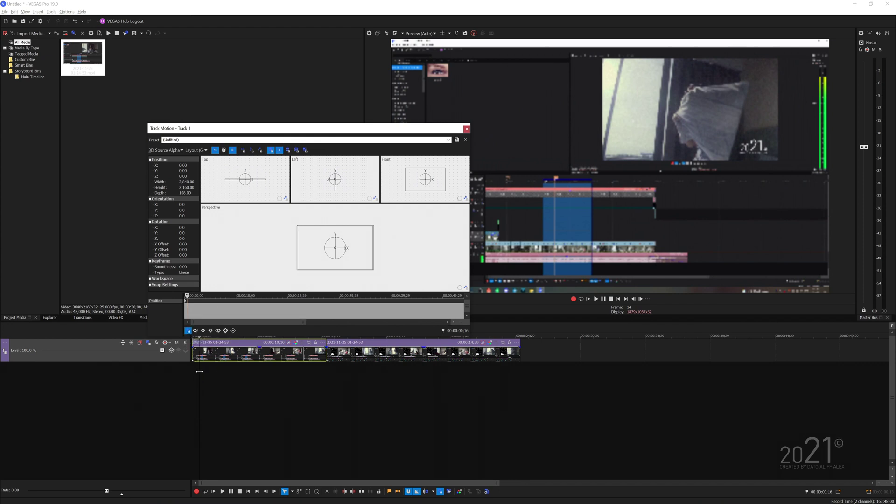
- Jump to 00:00:23;13, scrub back to 00:00:19;19, and shift the Track Motion window
{"action": "left_click", "coordinate": [496, 392]}
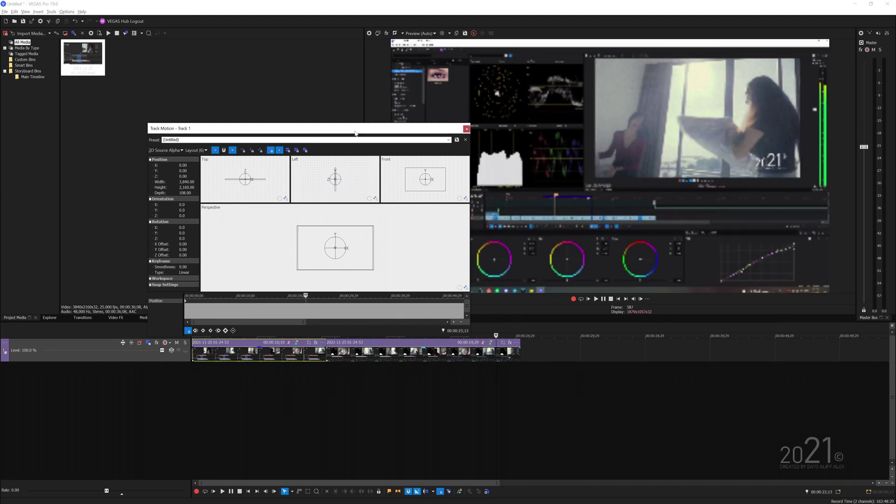
{"action": "left_click_drag", "start_coordinate": [355, 132], "coordinate": [249, 148]}
{"action": "left_click_drag", "start_coordinate": [496, 382], "coordinate": [447, 379]}
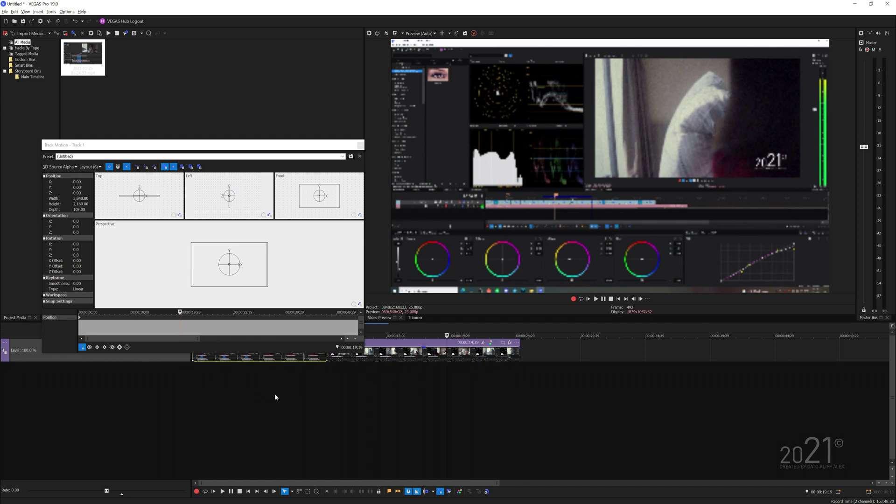
{"action": "left_click_drag", "start_coordinate": [185, 152], "coordinate": [241, 172]}
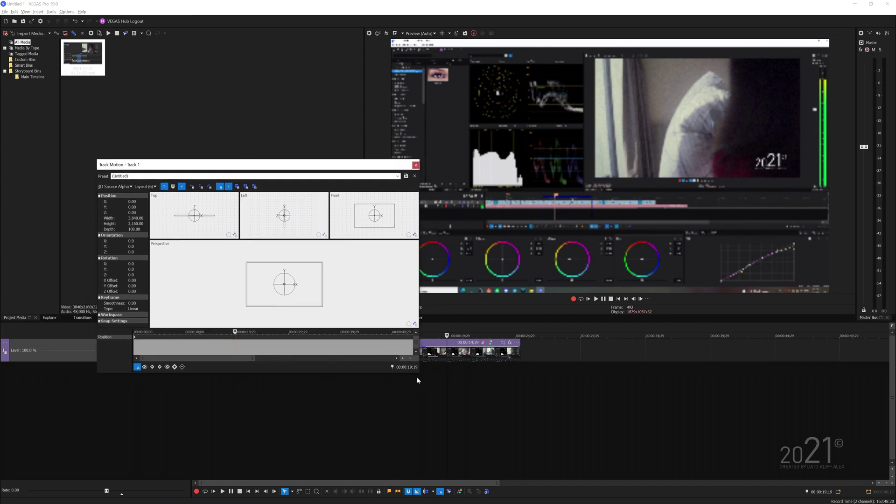
- Enlarge the Track Motion window and move it clear of the timeline events
{"action": "left_click_drag", "start_coordinate": [417, 373], "coordinate": [508, 414]}
{"action": "left_click_drag", "start_coordinate": [341, 169], "coordinate": [307, 135]}
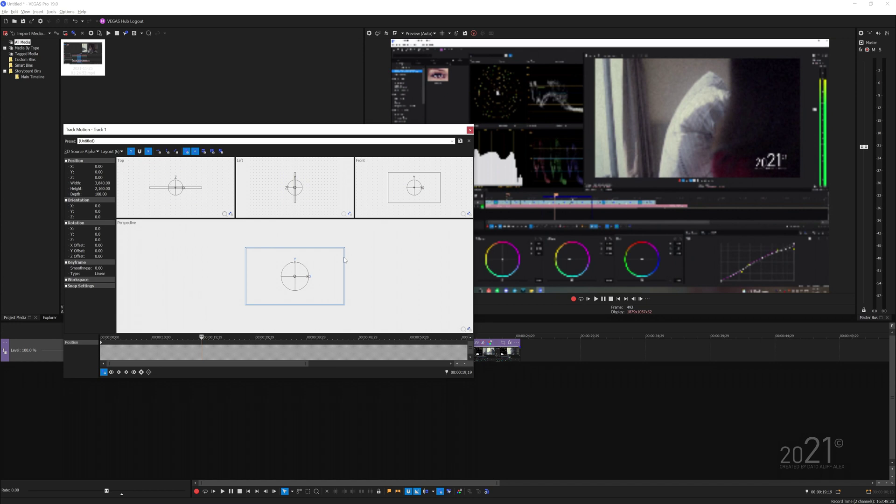
{"action": "left_click_drag", "start_coordinate": [290, 129], "coordinate": [658, 178]}
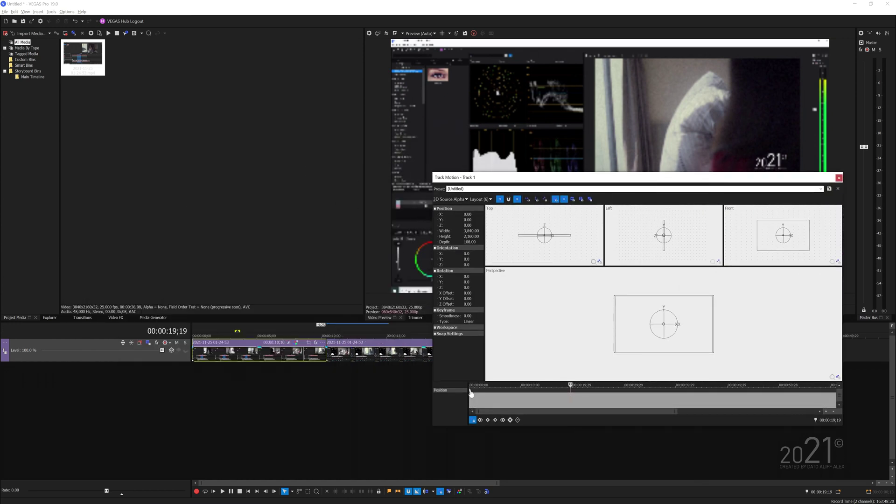
- Return to the timeline start and narrow and reposition the Track Motion window
{"action": "left_click", "coordinate": [470, 394]}
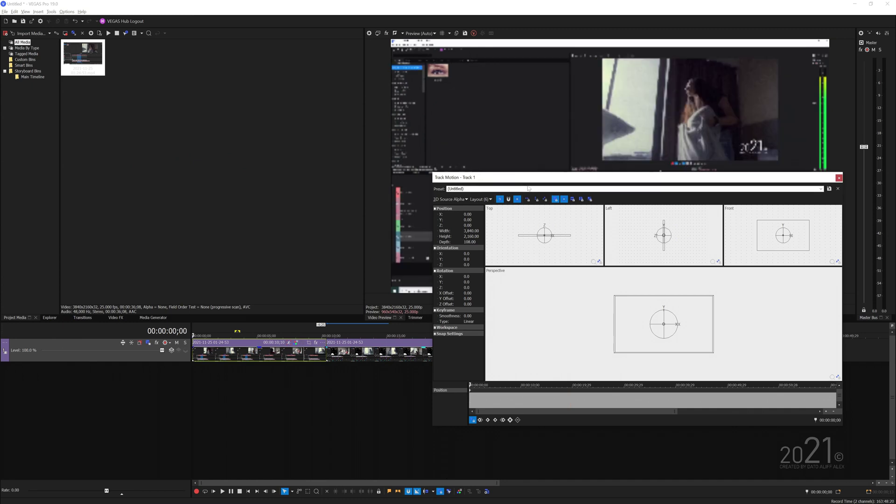
{"action": "left_click_drag", "start_coordinate": [521, 181], "coordinate": [125, 101]}
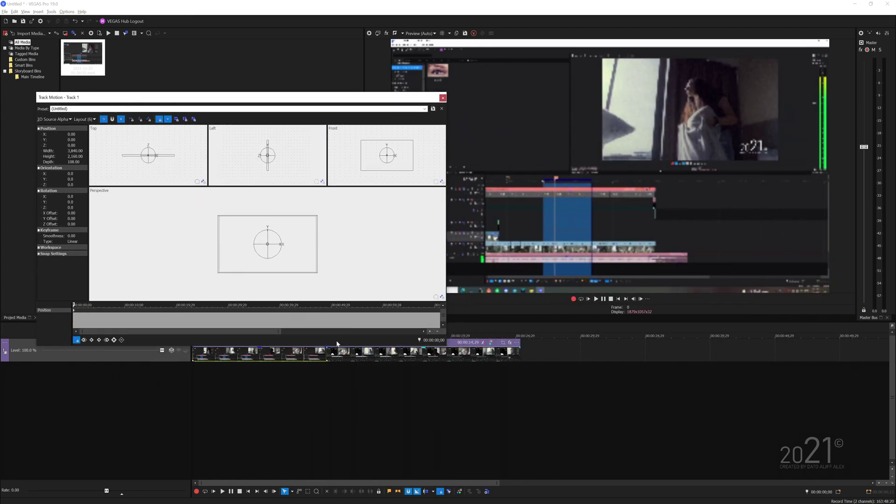
{"action": "left_click_drag", "start_coordinate": [443, 347], "coordinate": [387, 346]}
{"action": "left_click_drag", "start_coordinate": [302, 100], "coordinate": [308, 126]}
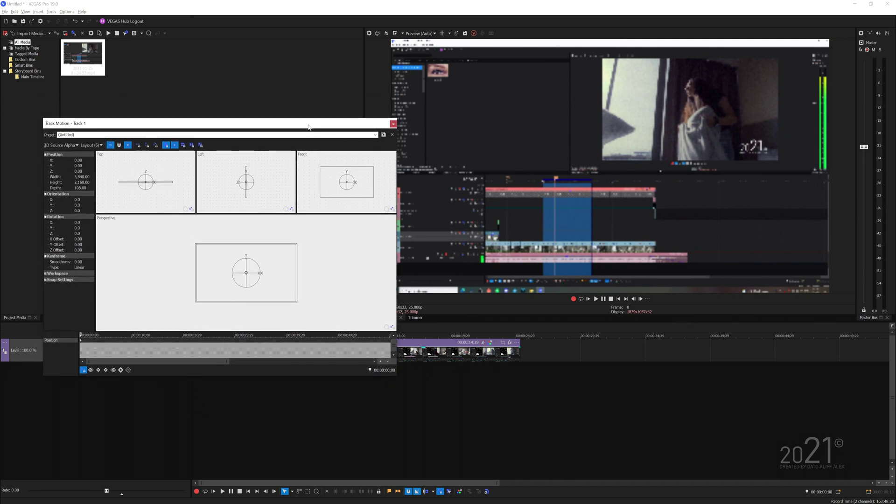
- Tilt the frame in the Perspective view to orientation X -9.0, Y -12.1, Z 1.0
{"action": "scroll", "coordinate": [238, 282], "scroll_direction": "up", "scroll_amount": 5}
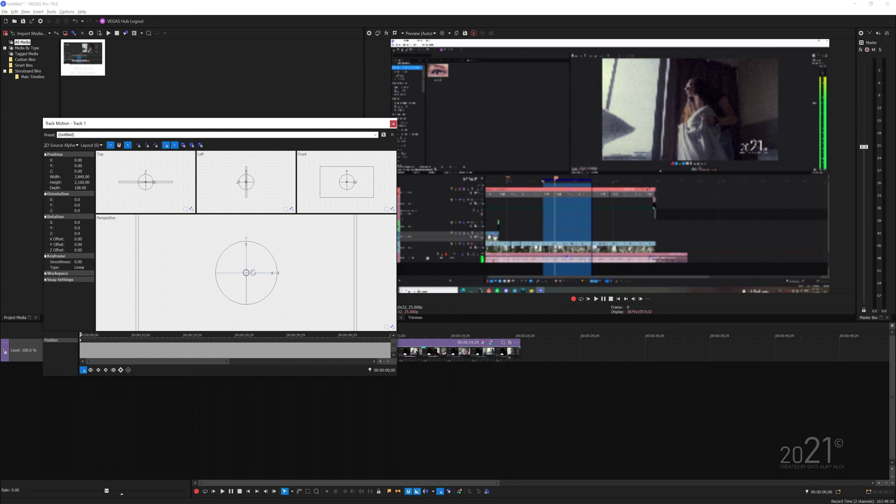
{"action": "scroll", "coordinate": [214, 277], "scroll_direction": "down", "scroll_amount": 2}
{"action": "left_click_drag", "start_coordinate": [234, 272], "coordinate": [281, 264]}
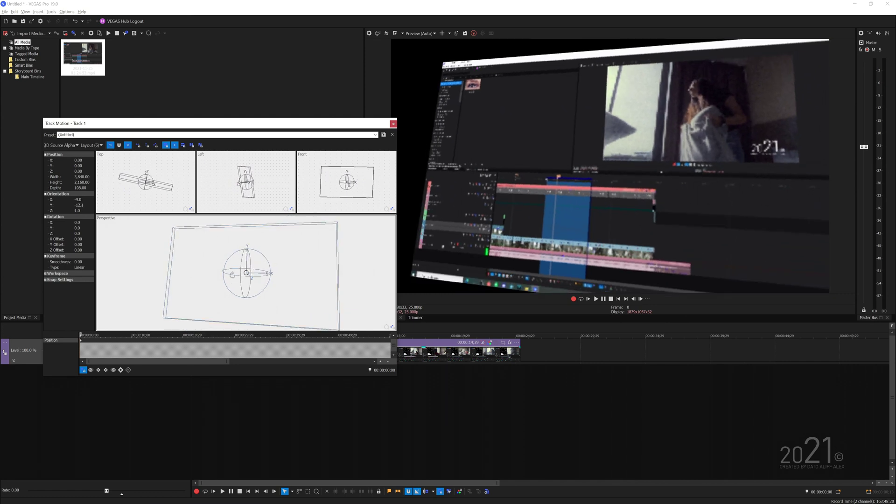
{"action": "right_click", "coordinate": [295, 255]}
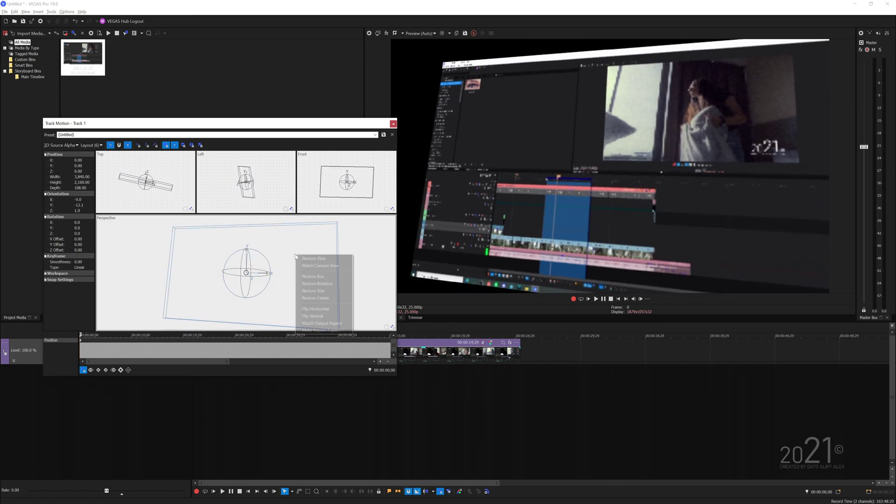
- Restore the frame to zero rotation and enlarge it to width 5,610.77
{"action": "left_click", "coordinate": [333, 277]}
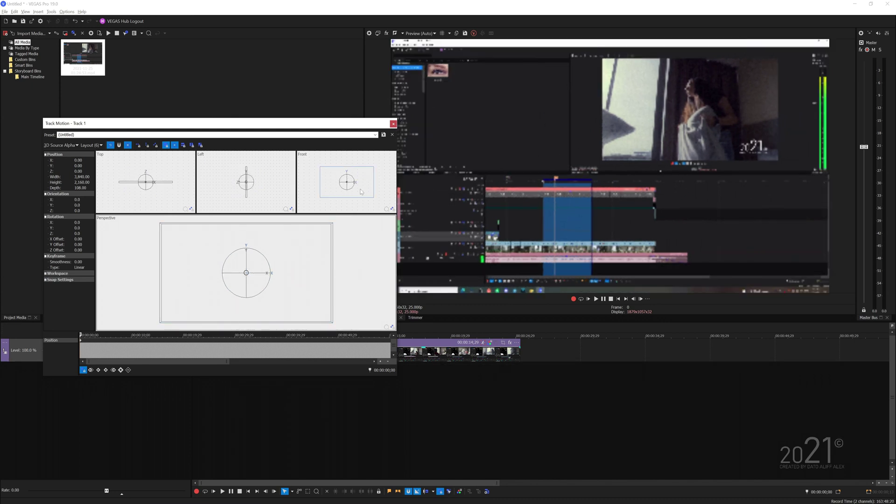
{"action": "left_click", "coordinate": [375, 134]}
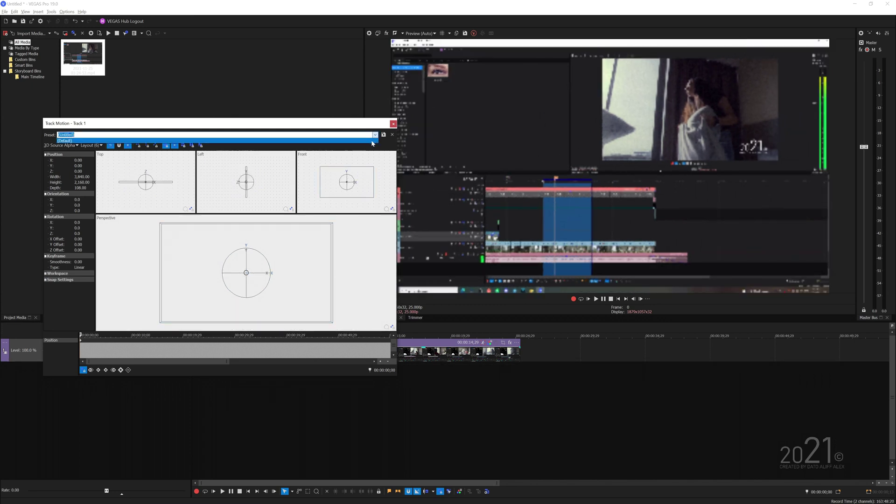
{"action": "left_click", "coordinate": [282, 264]}
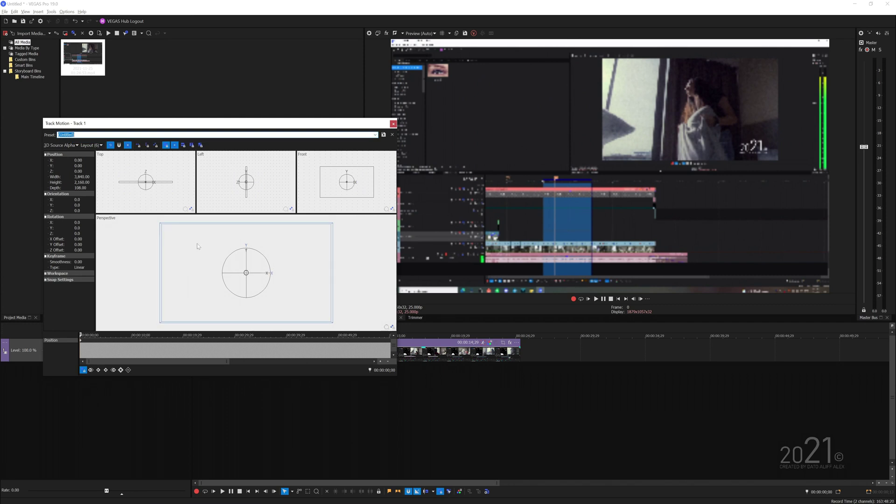
{"action": "scroll", "coordinate": [326, 322], "scroll_direction": "down", "scroll_amount": 2}
{"action": "left_click_drag", "start_coordinate": [325, 320], "coordinate": [386, 355]}
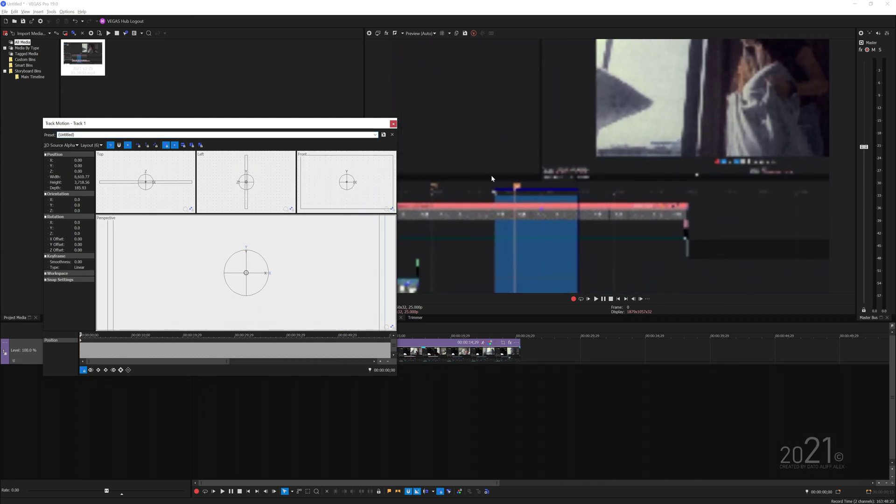
- With the preview grid on, offset the frame, rotate it to Y 20.8, and close Track Motion
{"action": "left_click_drag", "start_coordinate": [334, 293], "coordinate": [362, 278]}
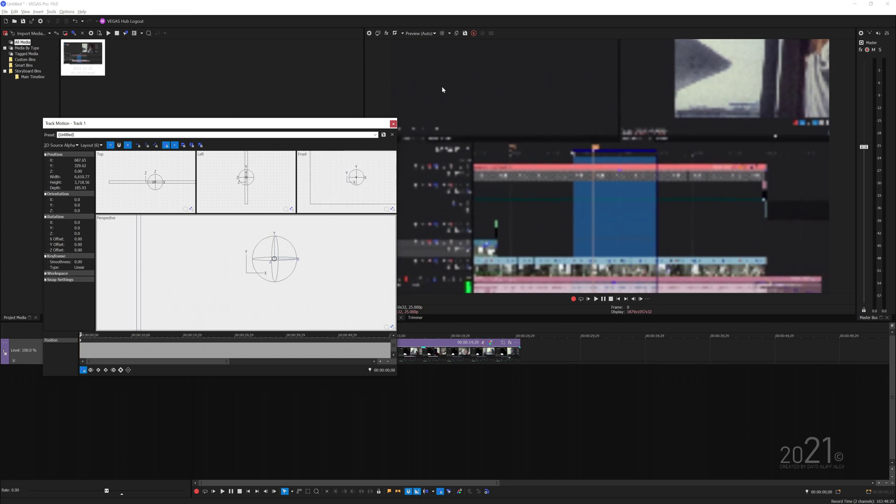
{"action": "left_click", "coordinate": [441, 33]}
{"action": "left_click_drag", "start_coordinate": [355, 270], "coordinate": [354, 268]}
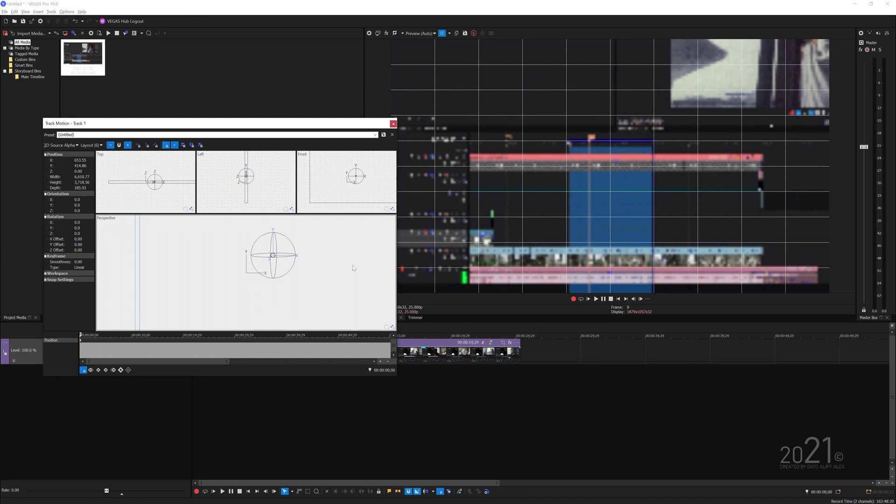
{"action": "left_click_drag", "start_coordinate": [262, 257], "coordinate": [268, 257]}
{"action": "left_click_drag", "start_coordinate": [321, 264], "coordinate": [320, 264]}
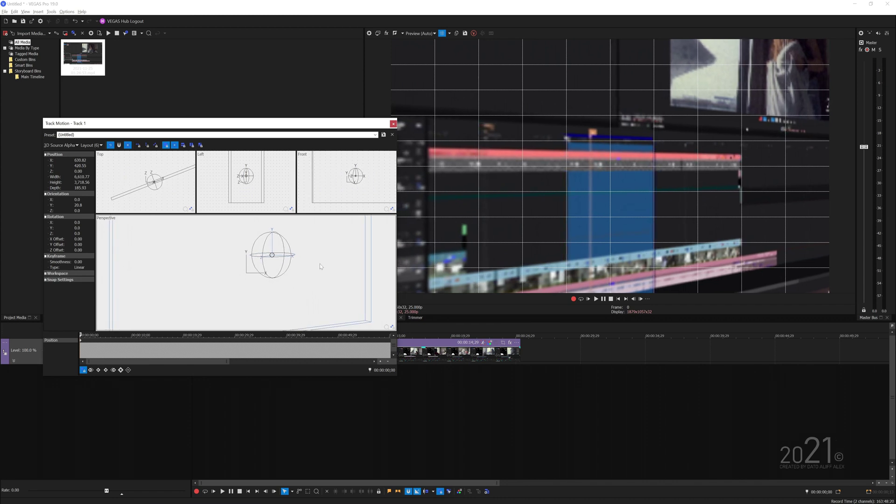
{"action": "left_click", "coordinate": [393, 125]}
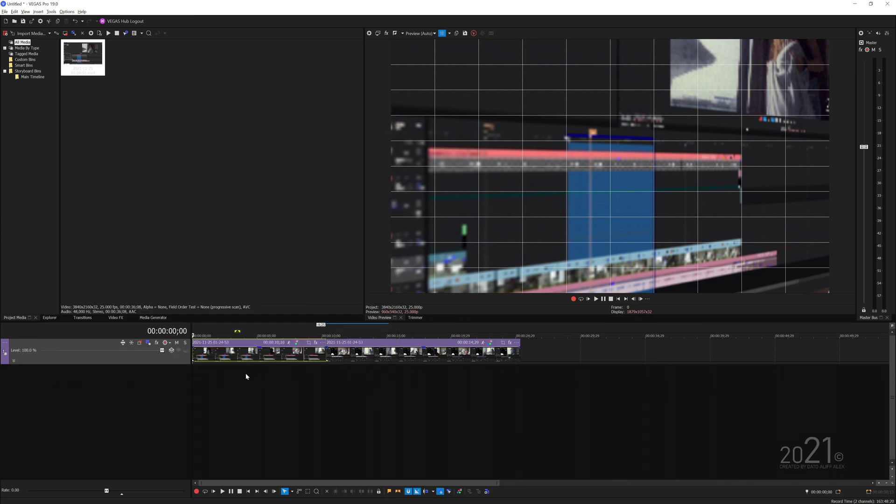
- Play from 00:00:08;22 to the cut, step back to 00:00:10;09, and reopen Track Motion
{"action": "left_click", "coordinate": [306, 358]}
{"action": "key", "text": "space"}
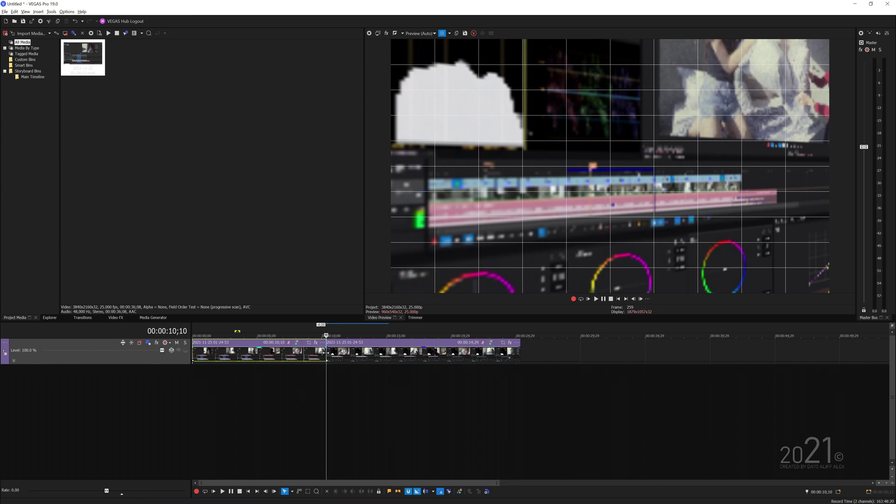
{"action": "scroll", "coordinate": [353, 332], "scroll_direction": "up", "scroll_amount": 2}
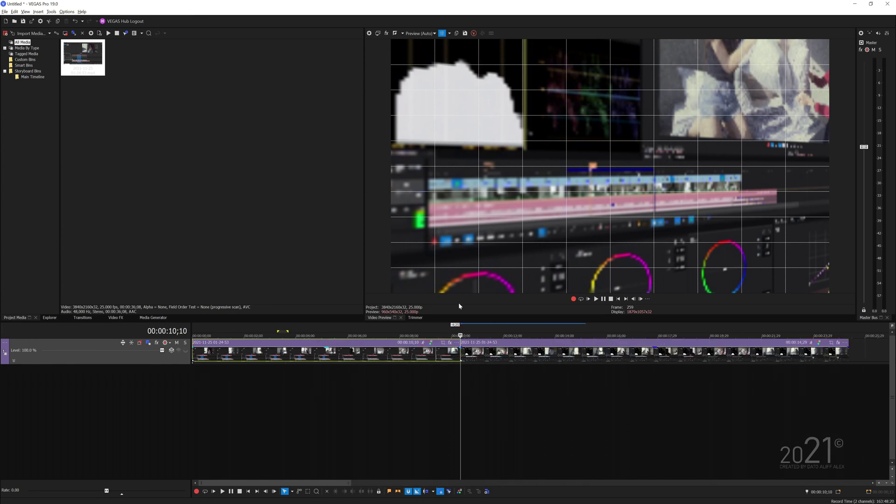
{"action": "key", "text": "Left"}
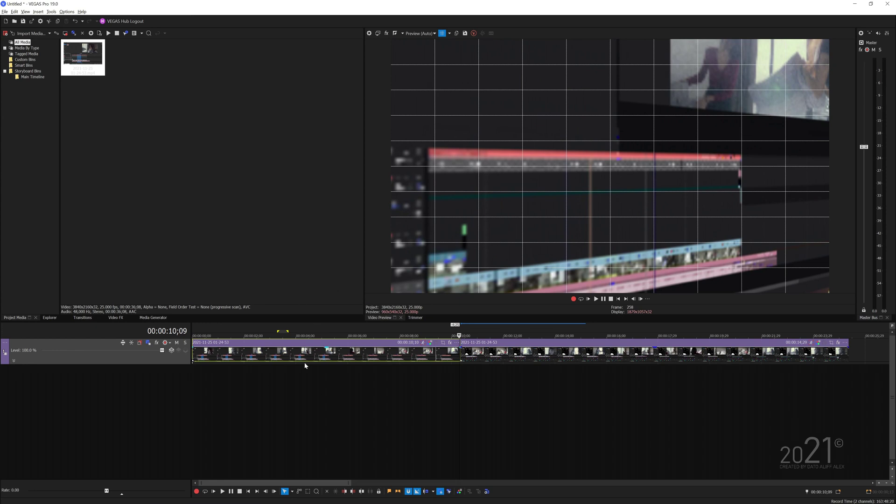
{"action": "left_click", "coordinate": [148, 344]}
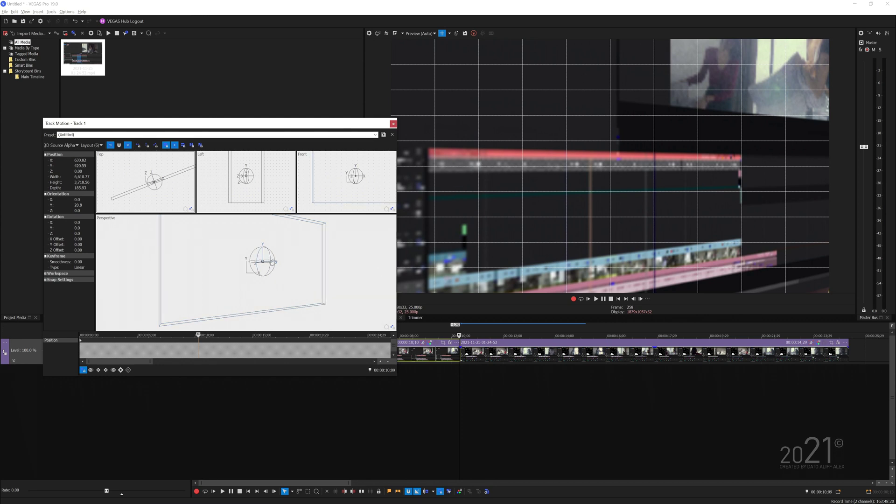
- Rotate the frame to Y -18.1 and move it left to X 253.36, Y 311.56
{"action": "left_click_drag", "start_coordinate": [270, 263], "coordinate": [267, 264]}
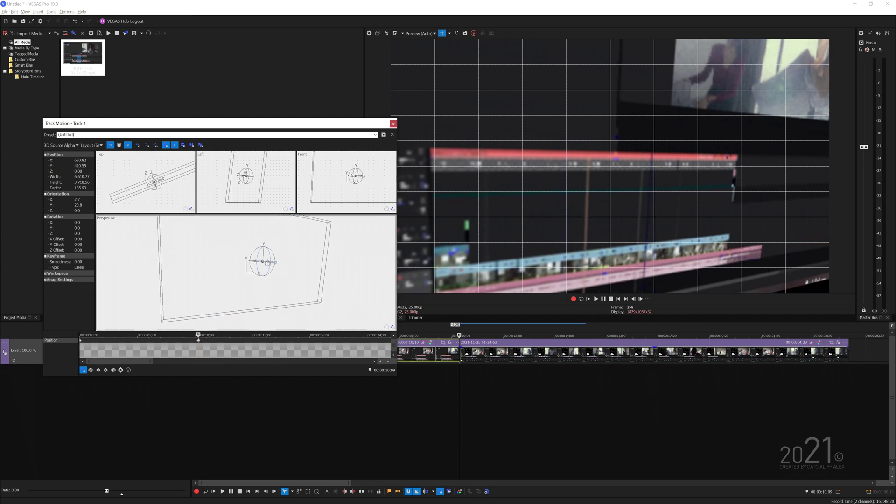
{"action": "key", "text": "ctrl+z"}
{"action": "scroll", "coordinate": [314, 243], "scroll_direction": "up", "scroll_amount": 4}
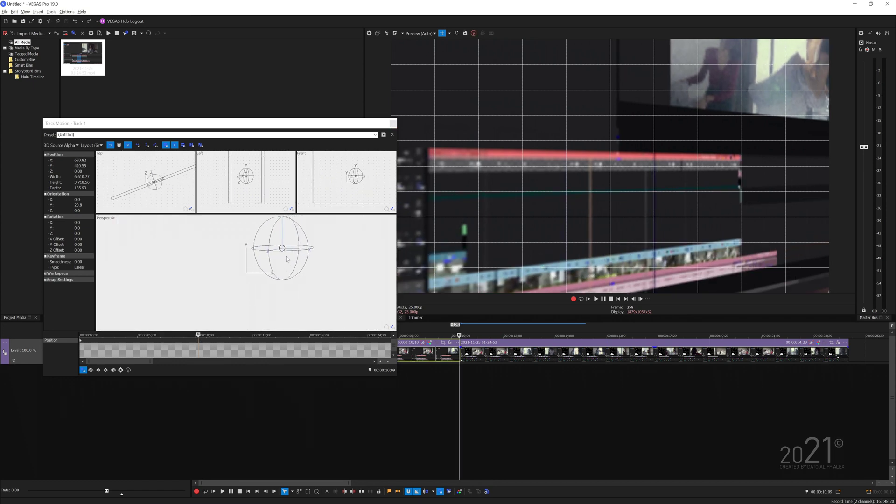
{"action": "left_click_drag", "start_coordinate": [314, 243], "coordinate": [296, 243]}
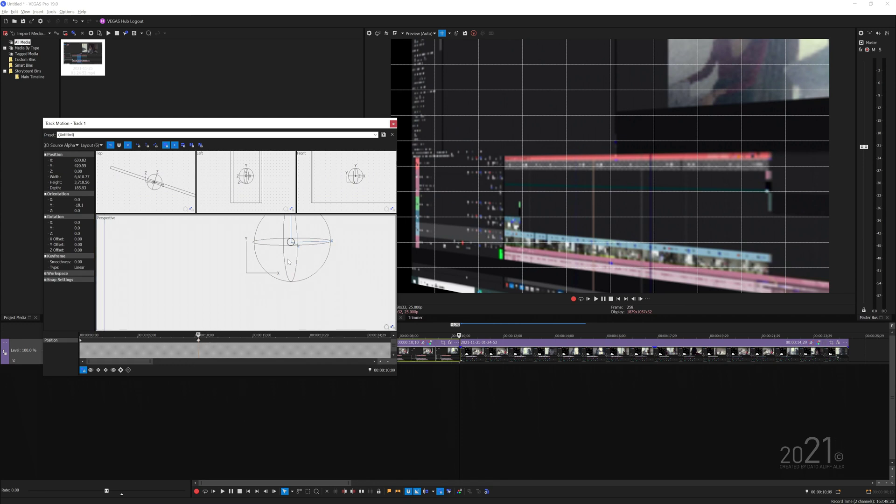
{"action": "left_click_drag", "start_coordinate": [344, 260], "coordinate": [313, 284]}
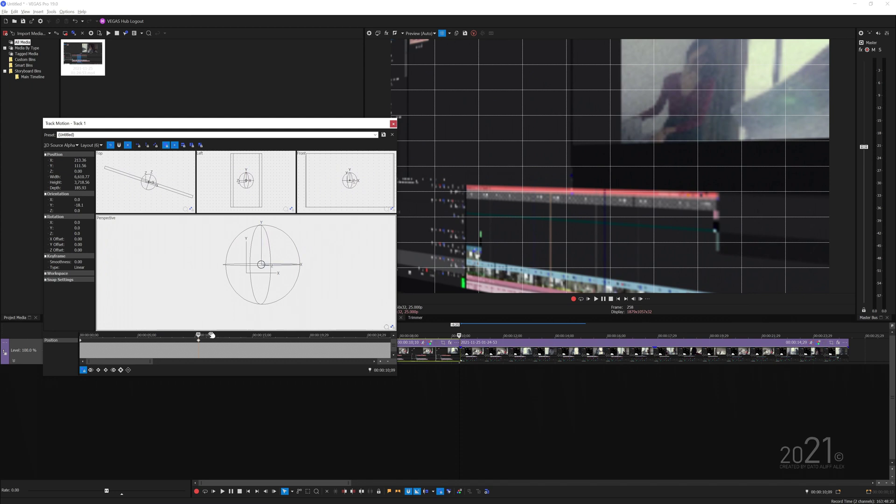
- At 00:00:00;28 reposition the frame and scale it up to width 7,824.52
{"action": "mouse_move", "coordinate": [201, 335]}
{"action": "left_mouse_down"}
{"action": "mouse_move", "coordinate": [95, 337]}
{"action": "mouse_move", "coordinate": [200, 343]}
{"action": "left_mouse_up"}
{"action": "left_click_drag", "start_coordinate": [294, 285], "coordinate": [315, 257]}
{"action": "scroll", "coordinate": [328, 258], "scroll_direction": "down", "scroll_amount": 3}
{"action": "scroll", "coordinate": [328, 260], "scroll_direction": "down", "scroll_amount": 4}
{"action": "left_click_drag", "start_coordinate": [336, 312], "coordinate": [343, 293]}
{"action": "mouse_move", "coordinate": [196, 334]}
{"action": "left_mouse_down"}
{"action": "mouse_move", "coordinate": [107, 328]}
{"action": "mouse_move", "coordinate": [198, 334]}
{"action": "left_mouse_up"}
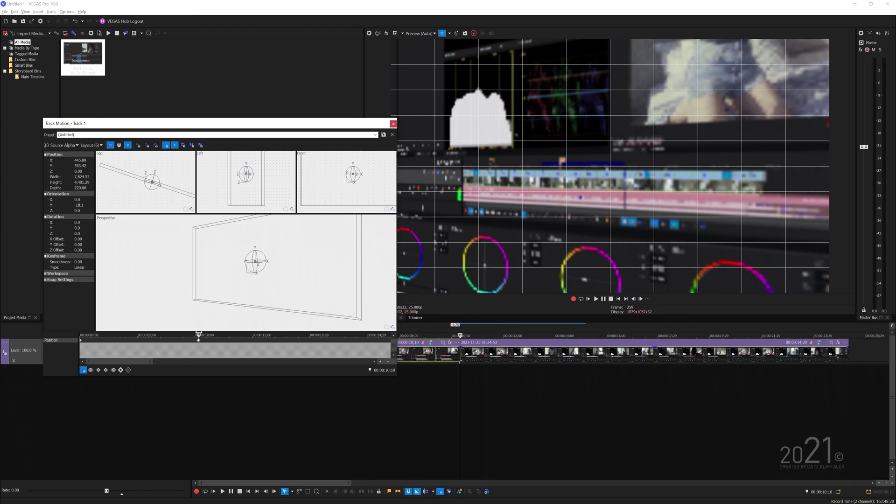
- At the 00:00:10;09 keyframe reposition the frame, ease Y rotation to -11.1, and close Track Motion
{"action": "left_click", "coordinate": [198, 341]}
{"action": "left_click_drag", "start_coordinate": [305, 274], "coordinate": [302, 270]}
{"action": "scroll", "coordinate": [260, 261], "scroll_direction": "up", "scroll_amount": 5}
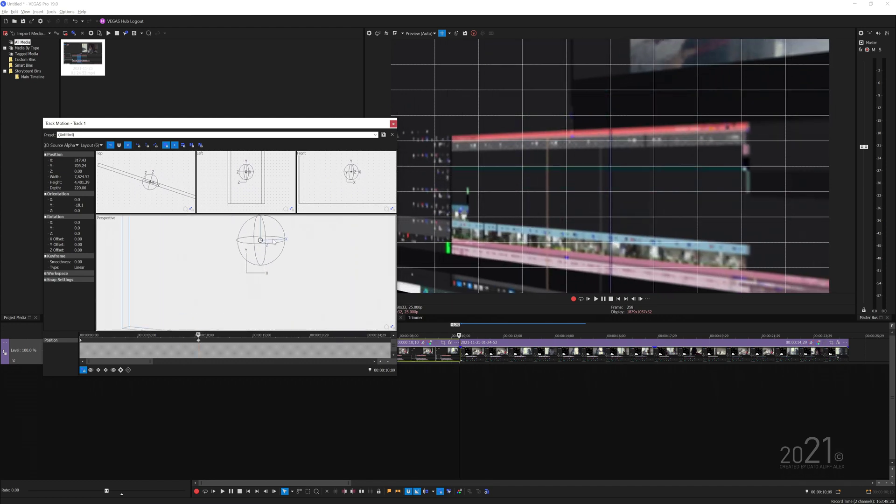
{"action": "left_click_drag", "start_coordinate": [247, 235], "coordinate": [249, 235]}
{"action": "left_click_drag", "start_coordinate": [328, 255], "coordinate": [337, 256]}
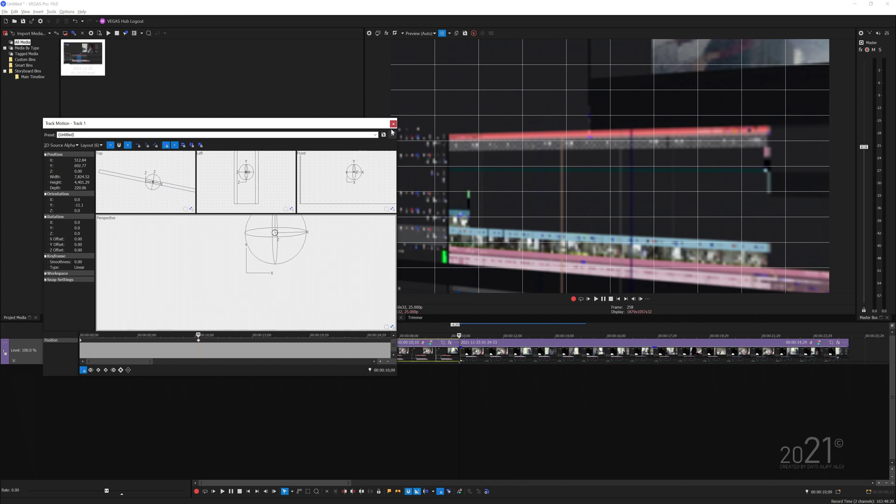
{"action": "left_click", "coordinate": [394, 124]}
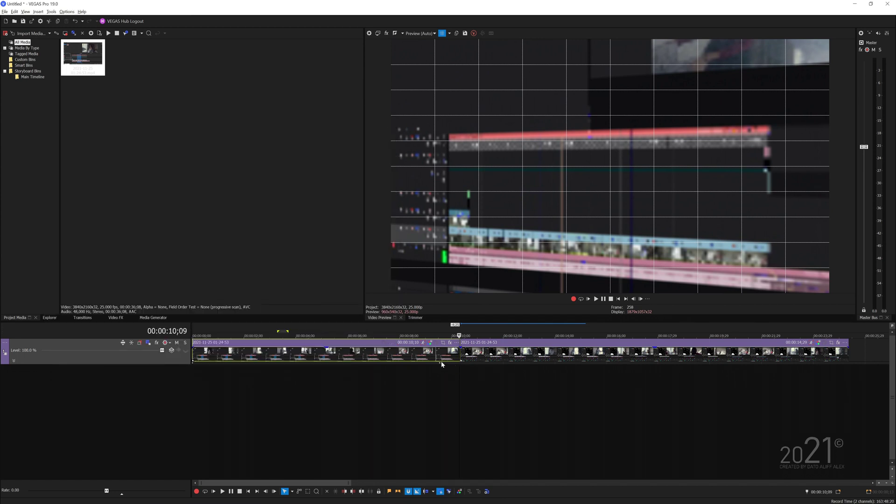
- Trim the first event's right edge so the second event butts against it at 09;23
{"action": "mouse_move", "coordinate": [458, 357]}
{"action": "left_mouse_down"}
{"action": "mouse_move", "coordinate": [443, 354]}
{"action": "mouse_move", "coordinate": [468, 356]}
{"action": "mouse_move", "coordinate": [457, 356]}
{"action": "left_mouse_up"}
{"action": "left_click", "coordinate": [445, 372]}
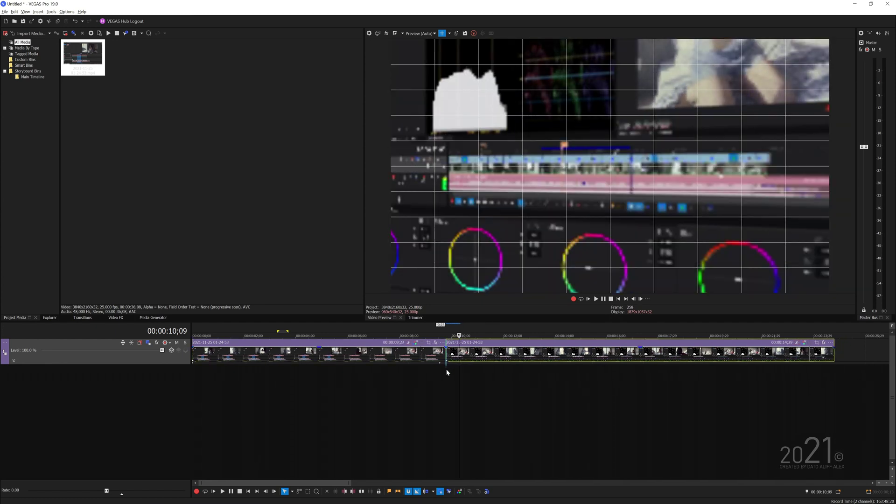
{"action": "scroll", "coordinate": [446, 374], "scroll_direction": "up", "scroll_amount": 4}
{"action": "scroll", "coordinate": [446, 370], "scroll_direction": "up", "scroll_amount": 1}
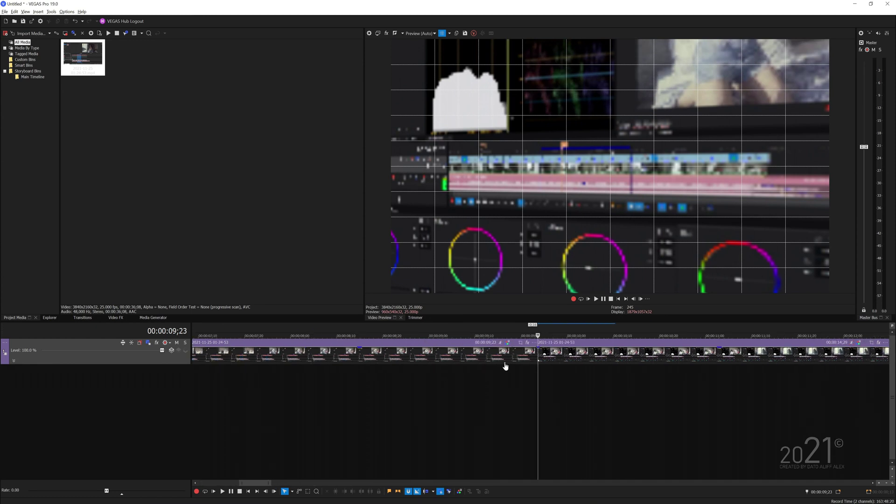
{"action": "scroll", "coordinate": [503, 359], "scroll_direction": "down", "scroll_amount": 6}
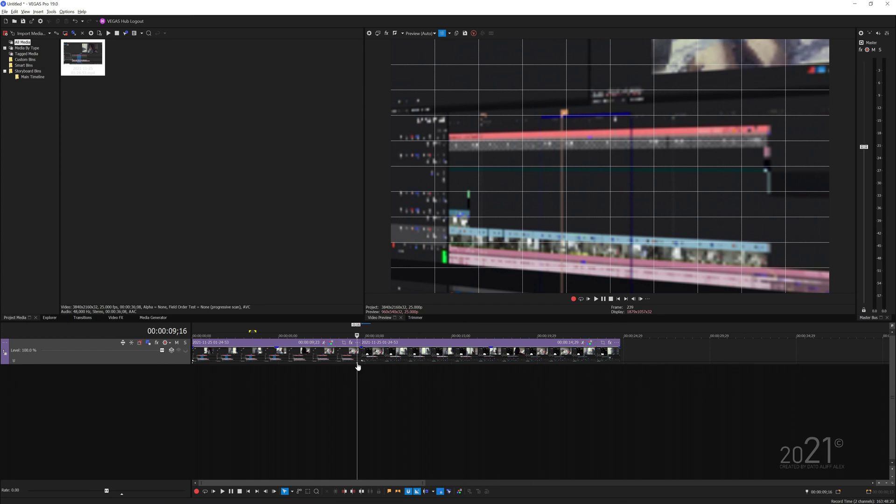
{"action": "scroll", "coordinate": [361, 365], "scroll_direction": "up", "scroll_amount": 6}
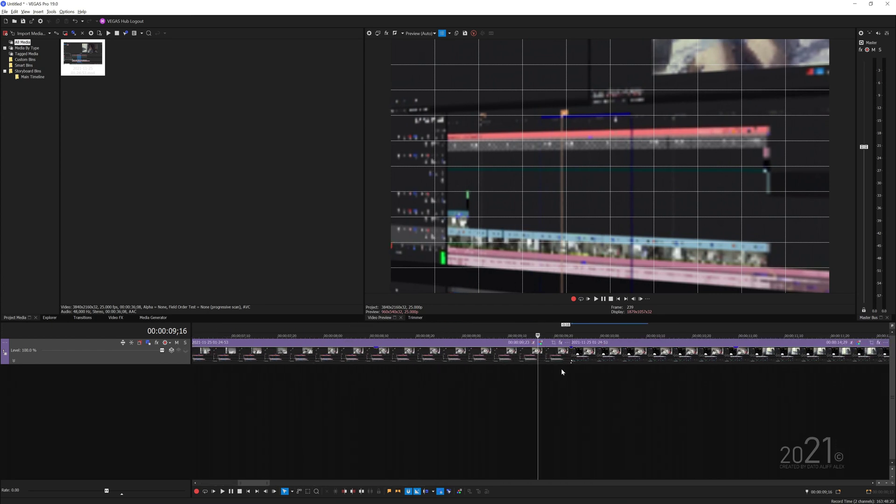
- Park the cursor at 09;23 and open Track 1's Track Motion window
{"action": "left_click", "coordinate": [572, 371]}
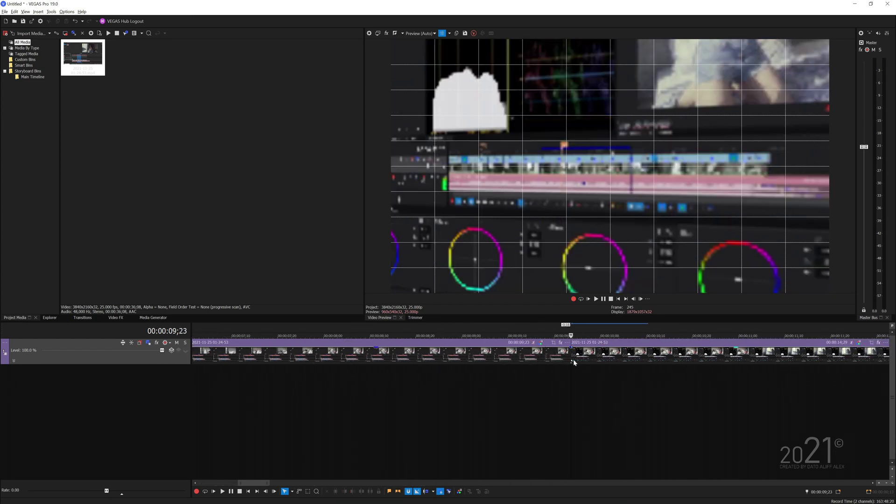
{"action": "key", "text": "Left"}
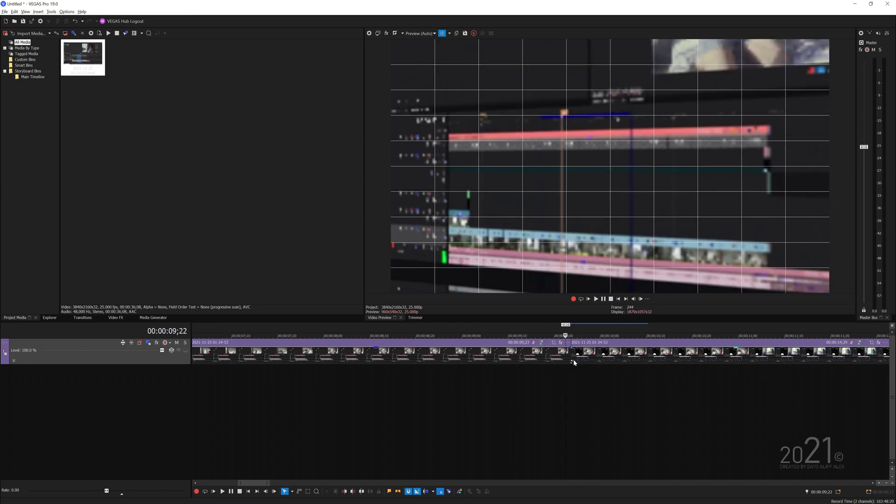
{"action": "scroll", "coordinate": [569, 364], "scroll_direction": "up", "scroll_amount": 2}
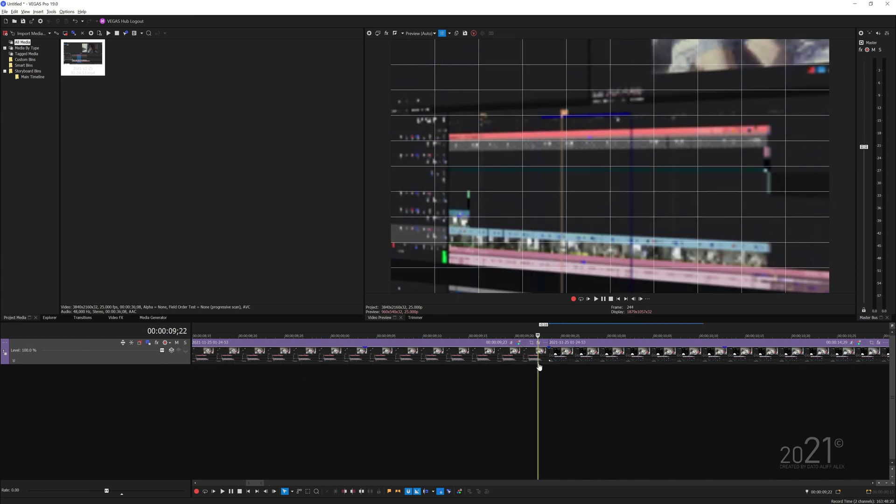
{"action": "scroll", "coordinate": [491, 341], "scroll_direction": "down", "scroll_amount": 4}
{"action": "scroll", "coordinate": [514, 387], "scroll_direction": "down", "scroll_amount": 3}
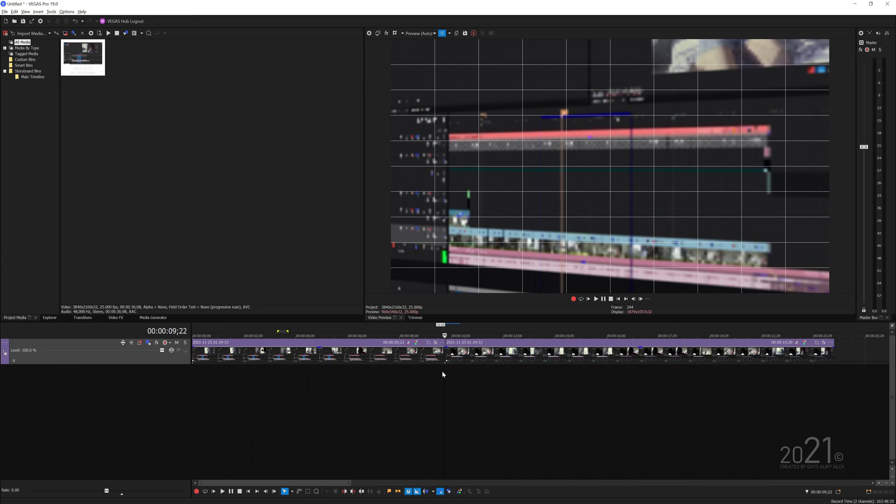
{"action": "left_click_drag", "start_coordinate": [444, 369], "coordinate": [446, 368]}
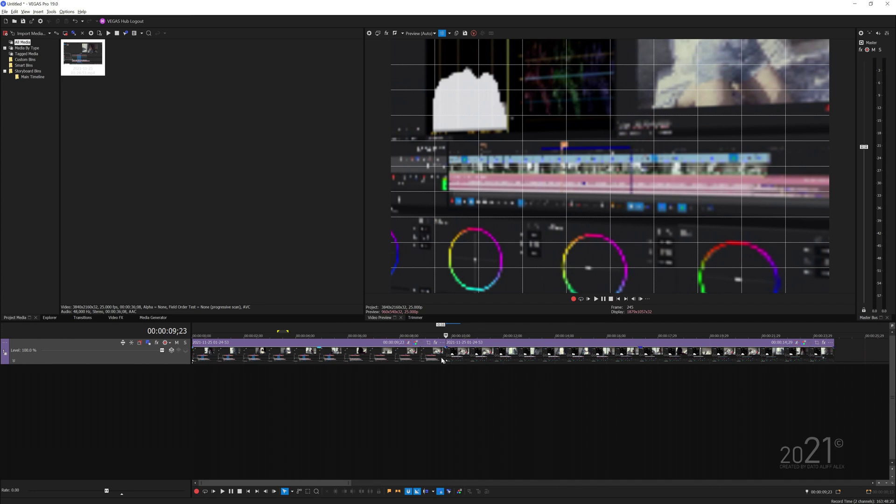
{"action": "left_click", "coordinate": [148, 342]}
{"action": "scroll", "coordinate": [204, 350], "scroll_direction": "up", "scroll_amount": 5}
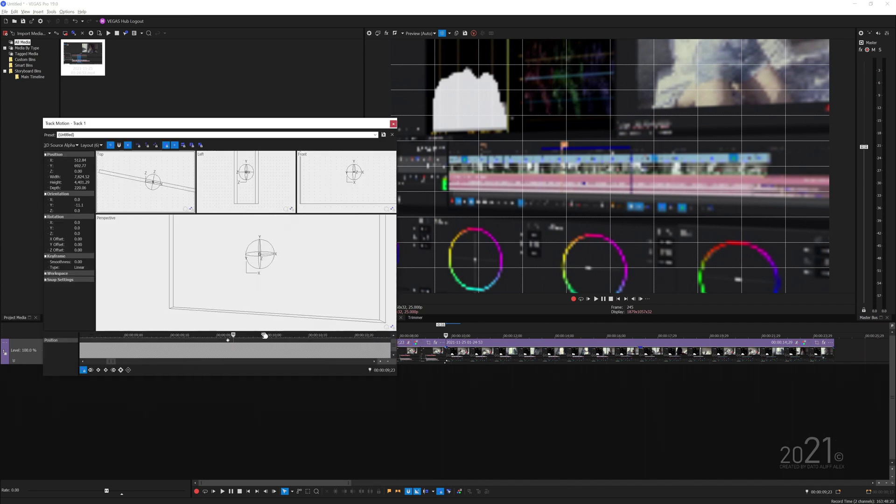
- Apply the (Default) Track Motion preset at the 09;23 keyframe, turn off the preview grid, and close Track Motion
{"action": "left_click", "coordinate": [375, 134]}
{"action": "left_click", "coordinate": [371, 141]}
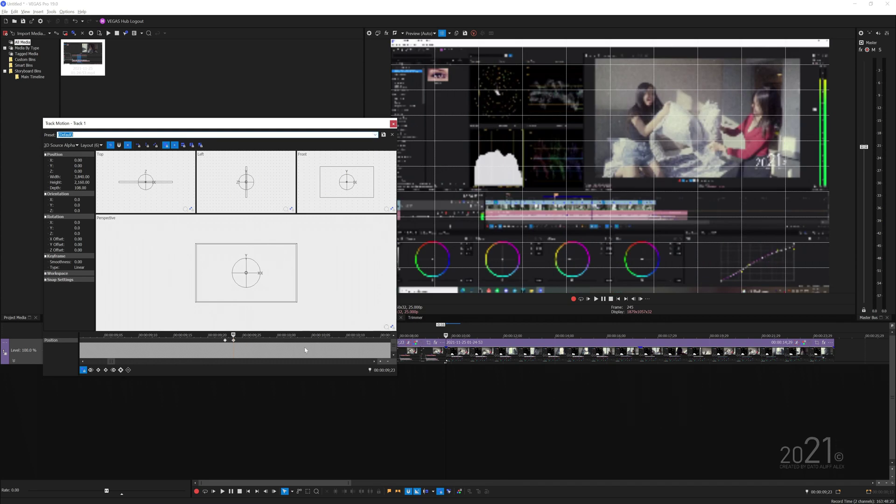
{"action": "left_click_drag", "start_coordinate": [446, 373], "coordinate": [451, 373]}
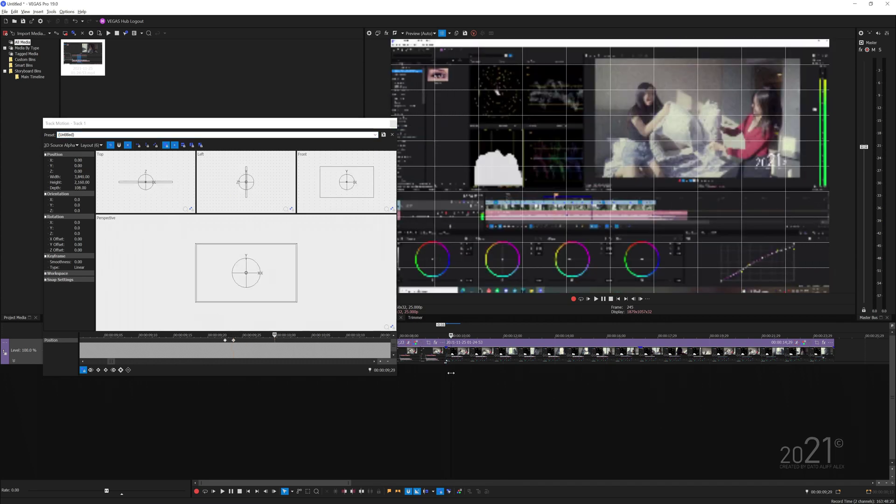
{"action": "left_click", "coordinate": [234, 340]}
{"action": "left_click", "coordinate": [233, 341]}
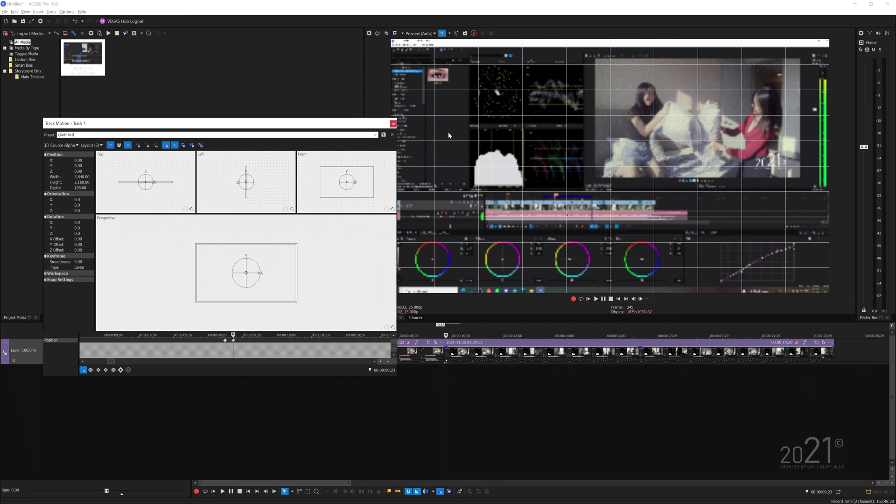
{"action": "left_click", "coordinate": [443, 34]}
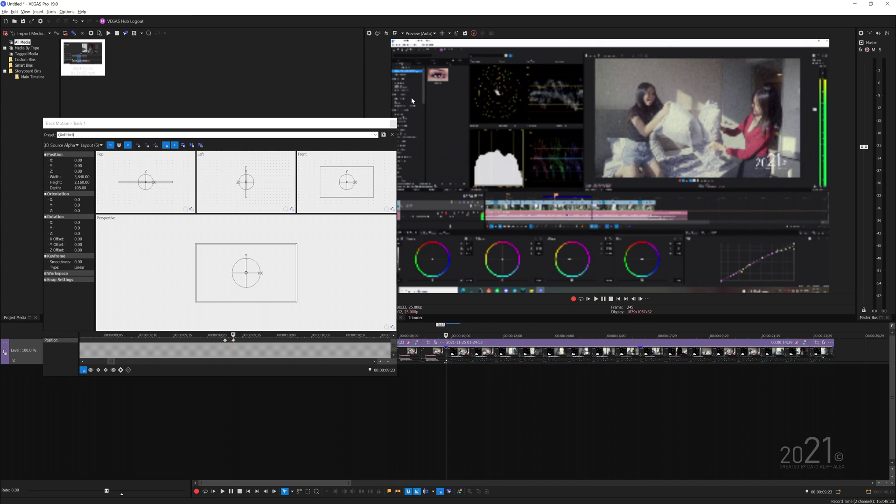
{"action": "left_click", "coordinate": [393, 123]}
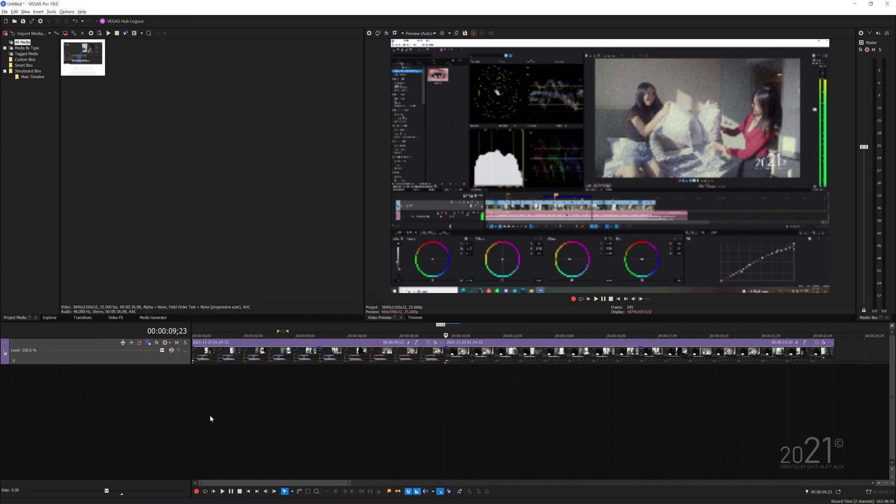
- Play the edit back from the start, then expand Track 1's Position keyframe lane
{"action": "double_click", "coordinate": [191, 405]}
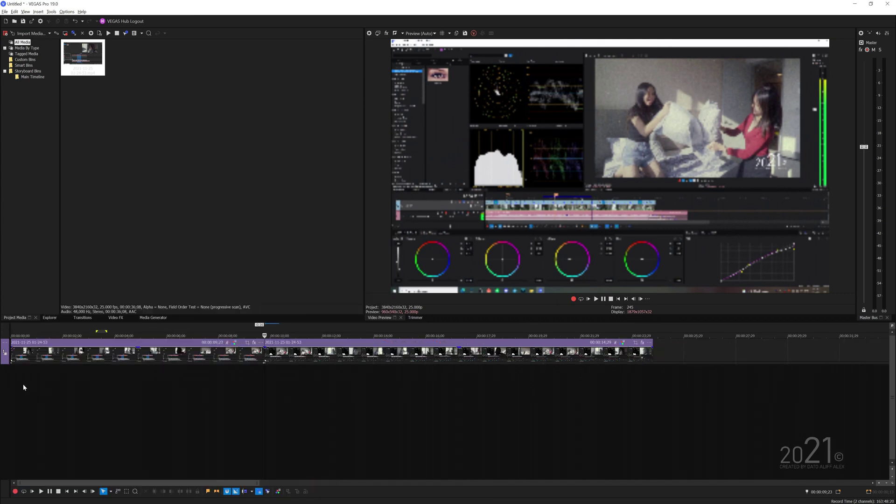
{"action": "double_click", "coordinate": [10, 382]}
{"action": "left_click", "coordinate": [193, 375]}
{"action": "key", "text": "space"}
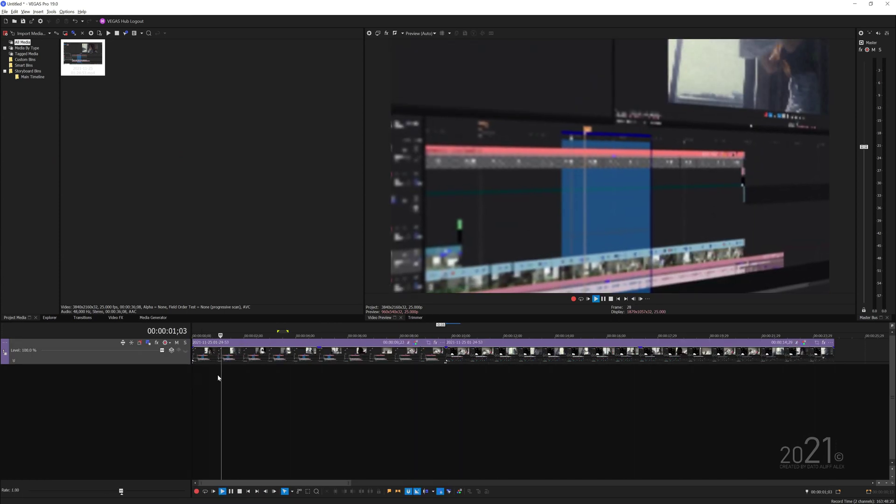
{"action": "left_click", "coordinate": [603, 299]}
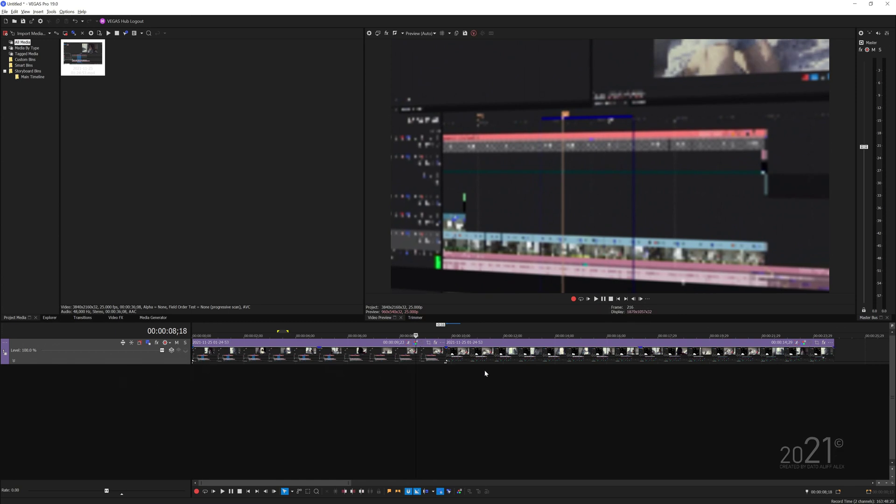
{"action": "left_click", "coordinate": [17, 359]}
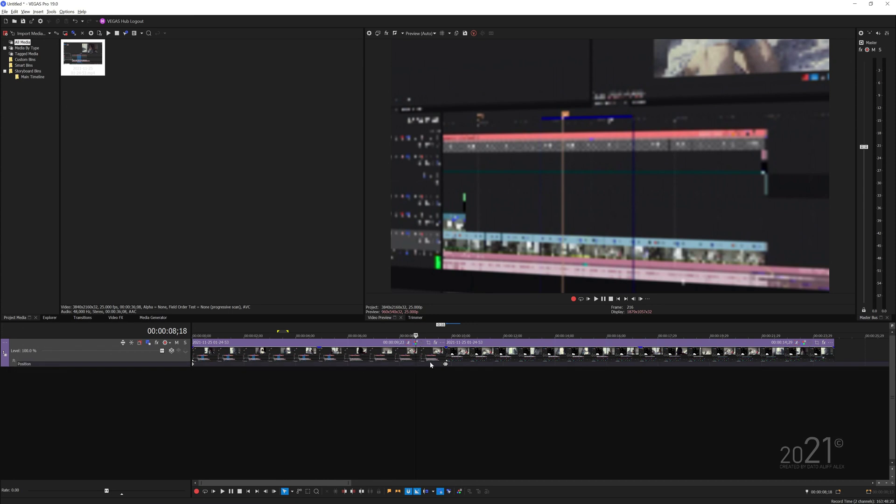
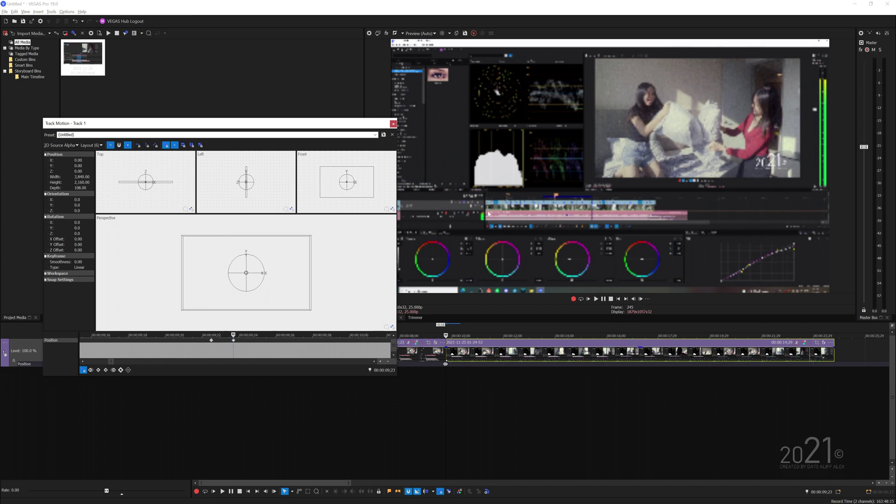
- Tilt Track 1's frame in 3D perspective and enlarge it beyond the video canvas
{"action": "scroll", "coordinate": [252, 266], "scroll_direction": "up", "scroll_amount": 2}
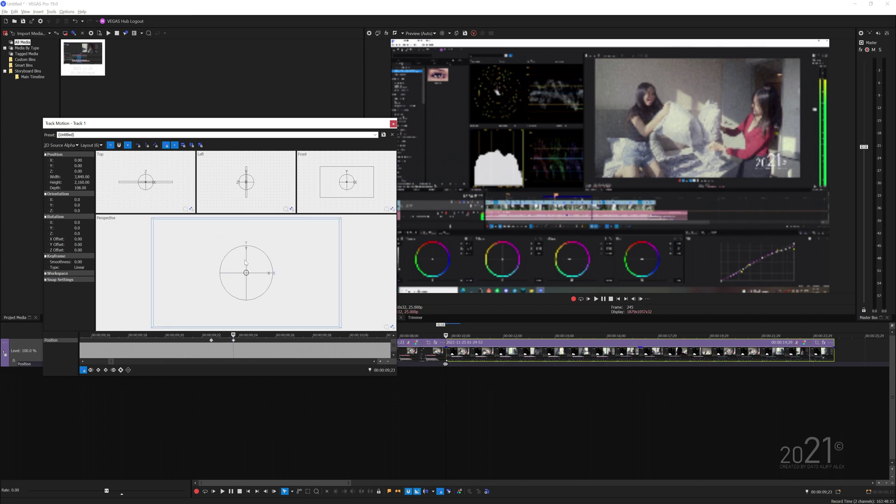
{"action": "mouse_move", "coordinate": [246, 261]}
{"action": "left_mouse_down"}
{"action": "mouse_move", "coordinate": [246, 253]}
{"action": "mouse_move", "coordinate": [237, 272]}
{"action": "left_mouse_up"}
{"action": "scroll", "coordinate": [334, 287], "scroll_direction": "down", "scroll_amount": 3}
{"action": "left_click_drag", "start_coordinate": [307, 317], "coordinate": [355, 279]}
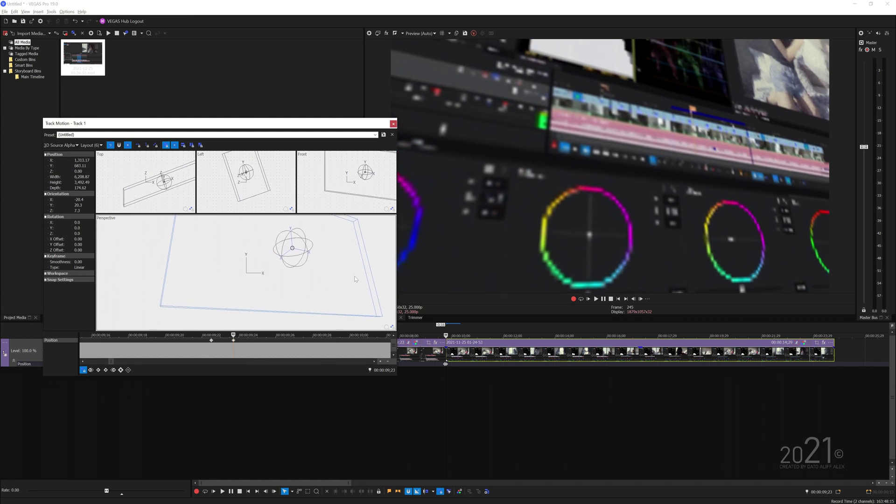
- At 00:00:24;17 near the clip's end, tilt the frame, then reset the track motion
{"action": "left_click_drag", "start_coordinate": [447, 379], "coordinate": [831, 389]}
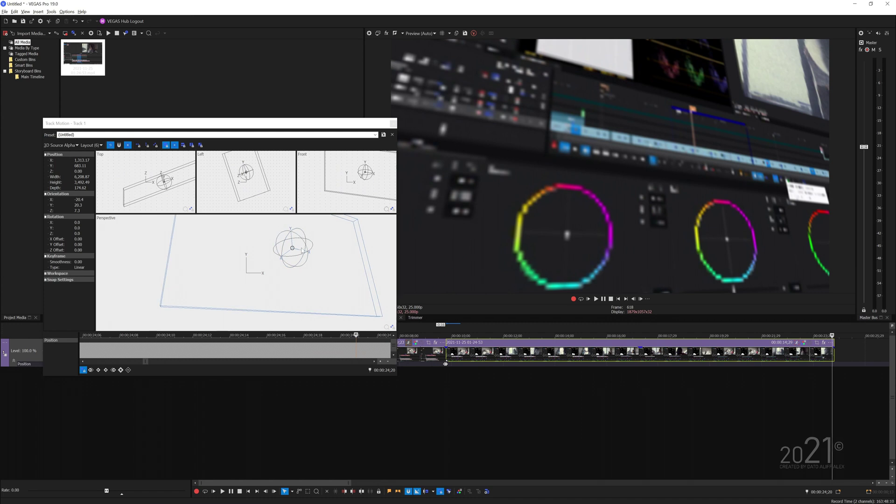
{"action": "mouse_move", "coordinate": [289, 231]}
{"action": "left_mouse_down"}
{"action": "mouse_move", "coordinate": [293, 224]}
{"action": "mouse_move", "coordinate": [276, 243]}
{"action": "left_mouse_up"}
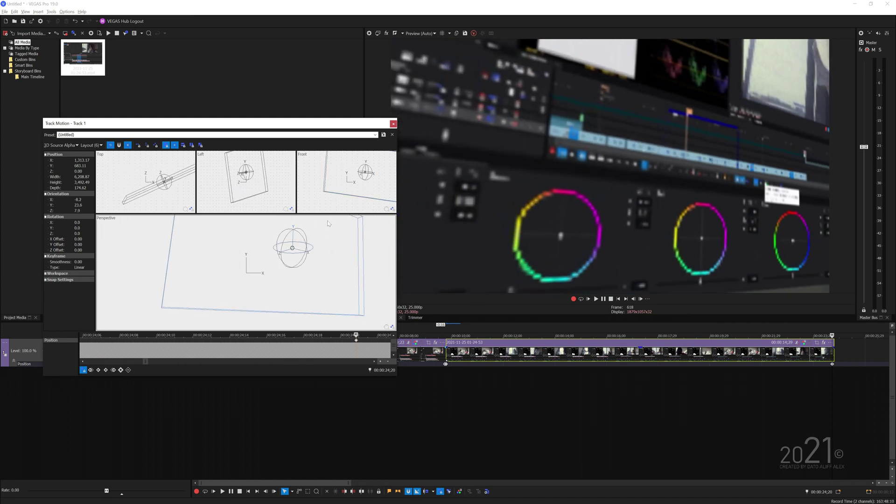
{"action": "right_click", "coordinate": [316, 255]}
{"action": "left_click", "coordinate": [343, 276]}
- Scale the frame up to about 7097 px wide and shift it into position
{"action": "scroll", "coordinate": [262, 267], "scroll_direction": "up", "scroll_amount": 1}
{"action": "left_click_drag", "start_coordinate": [340, 327], "coordinate": [266, 223]}
{"action": "left_click_drag", "start_coordinate": [317, 239], "coordinate": [291, 238]}
{"action": "scroll", "coordinate": [298, 263], "scroll_direction": "down", "scroll_amount": 3}
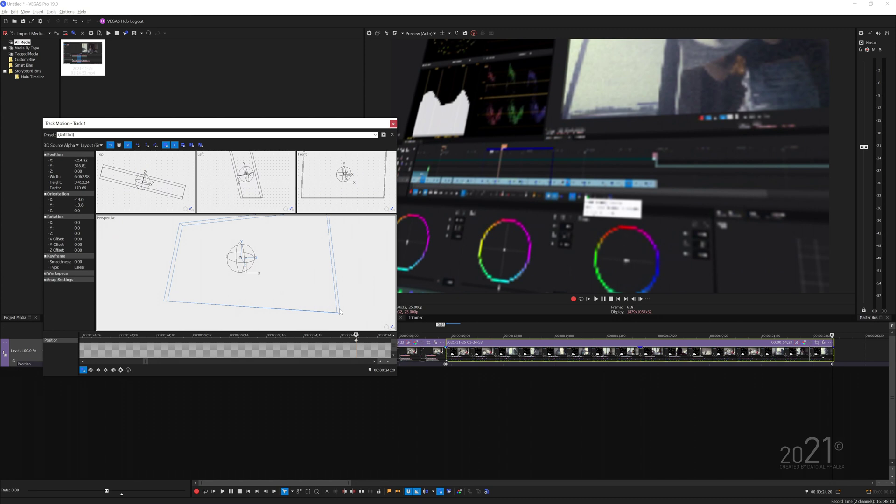
{"action": "left_click_drag", "start_coordinate": [340, 313], "coordinate": [367, 325]}
{"action": "left_click_drag", "start_coordinate": [337, 304], "coordinate": [344, 302]}
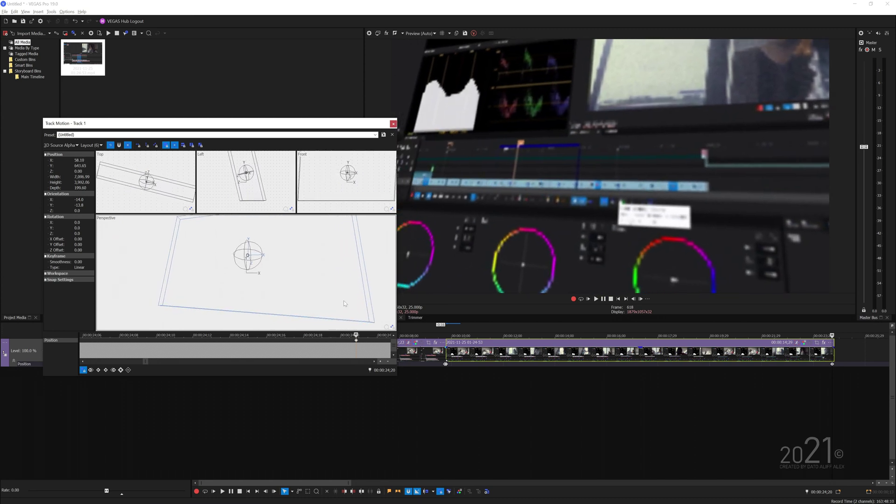
{"action": "left_click_drag", "start_coordinate": [233, 124], "coordinate": [157, 125]}
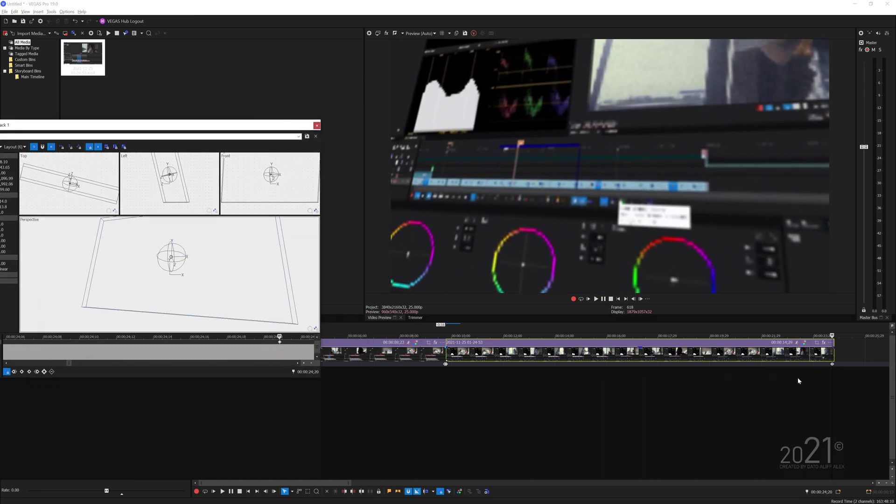
- Scrub the clip, then level and reposition the frame at the 00:00:24;20 end keyframe
{"action": "left_click", "coordinate": [831, 381]}
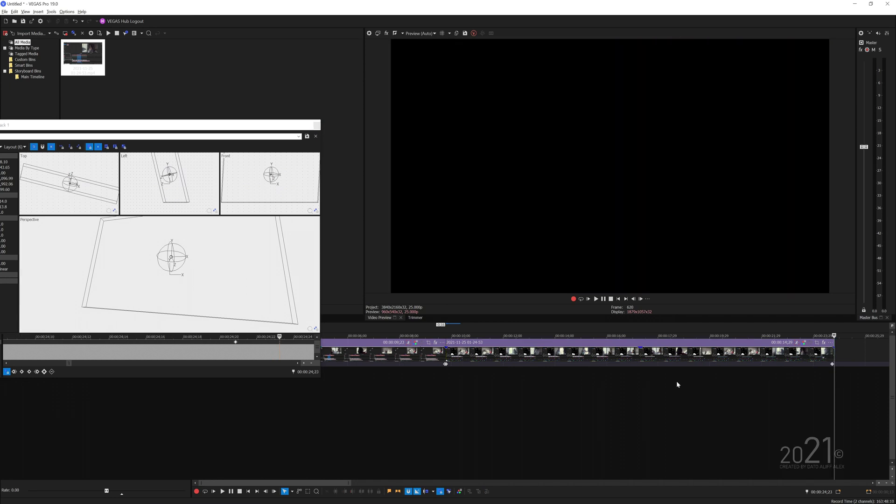
{"action": "left_click", "coordinate": [647, 376]}
{"action": "left_click_drag", "start_coordinate": [645, 376], "coordinate": [830, 373]}
{"action": "left_click", "coordinate": [832, 368]}
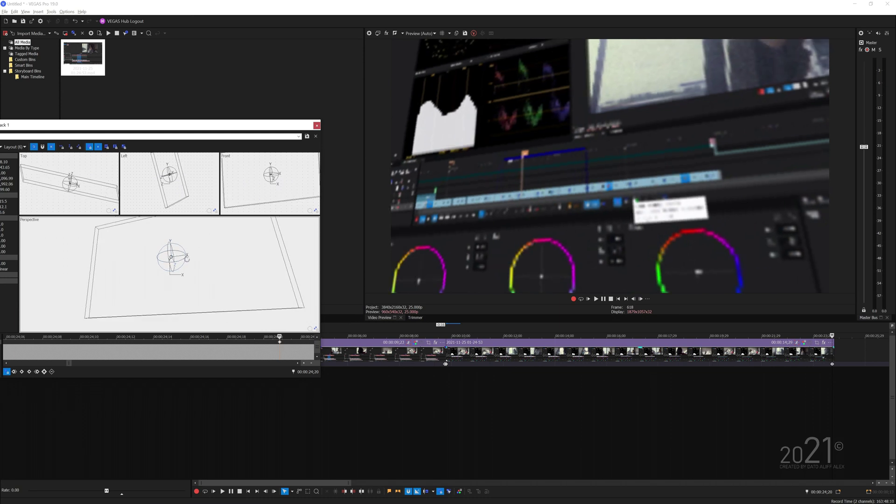
{"action": "left_click_drag", "start_coordinate": [187, 260], "coordinate": [188, 258]}
{"action": "left_click_drag", "start_coordinate": [200, 277], "coordinate": [208, 272]}
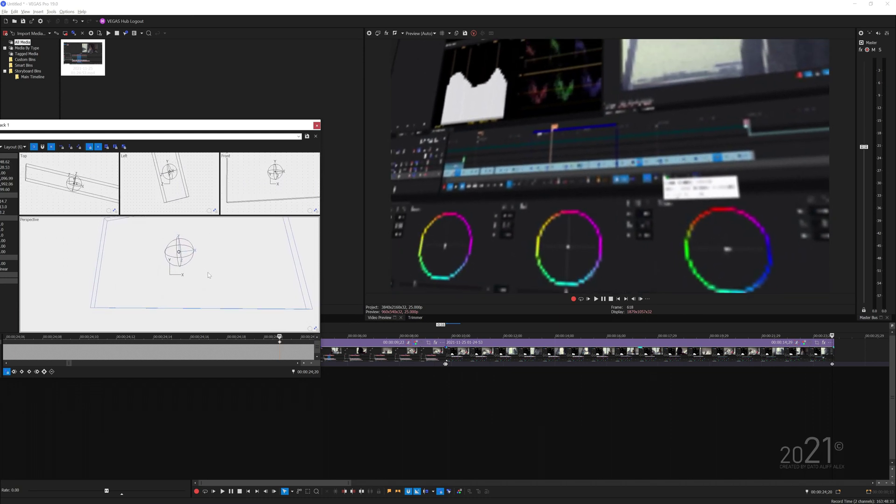
- Play back the motion from mid-clip and close the Track Motion window
{"action": "left_click", "coordinate": [560, 382]}
{"action": "key", "text": "space"}
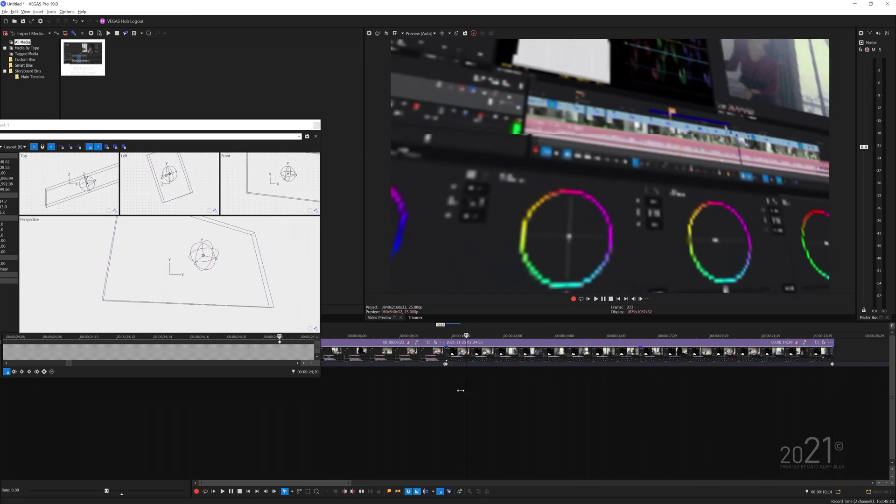
{"action": "left_click", "coordinate": [428, 390]}
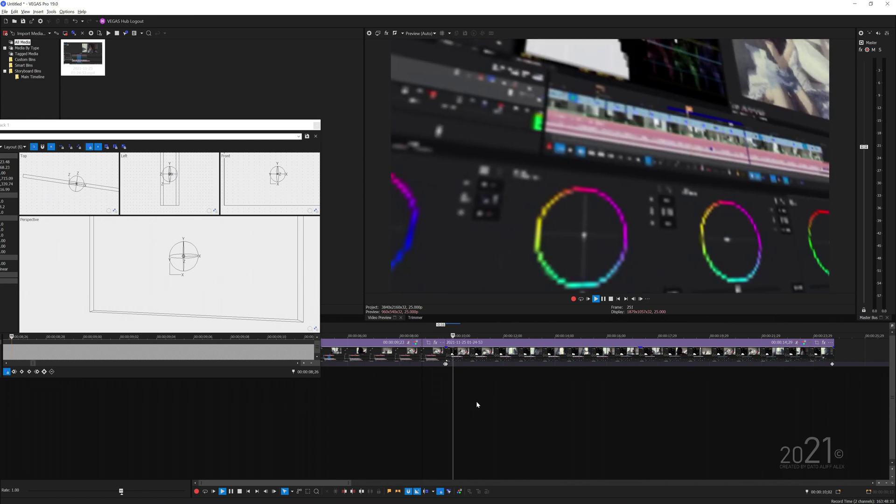
{"action": "left_click", "coordinate": [316, 125]}
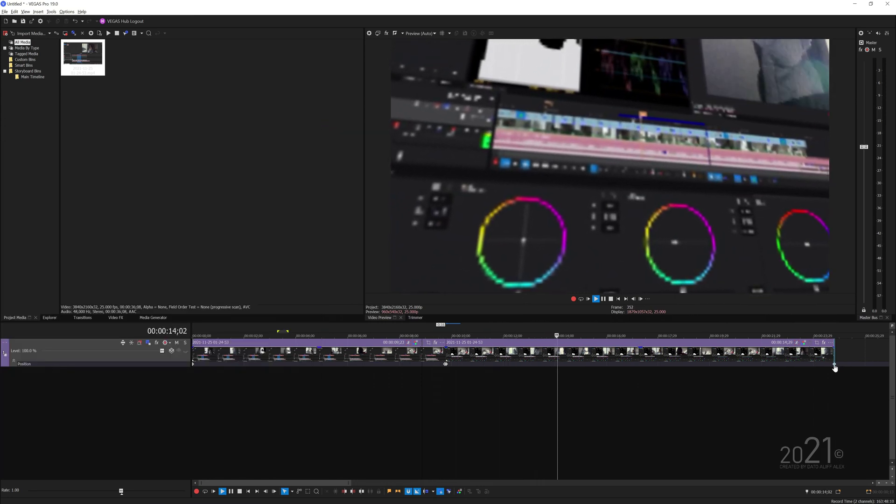
- Stop playback, show the Video FX list, and set preview quality to Best (Full)
{"action": "key", "text": "space"}
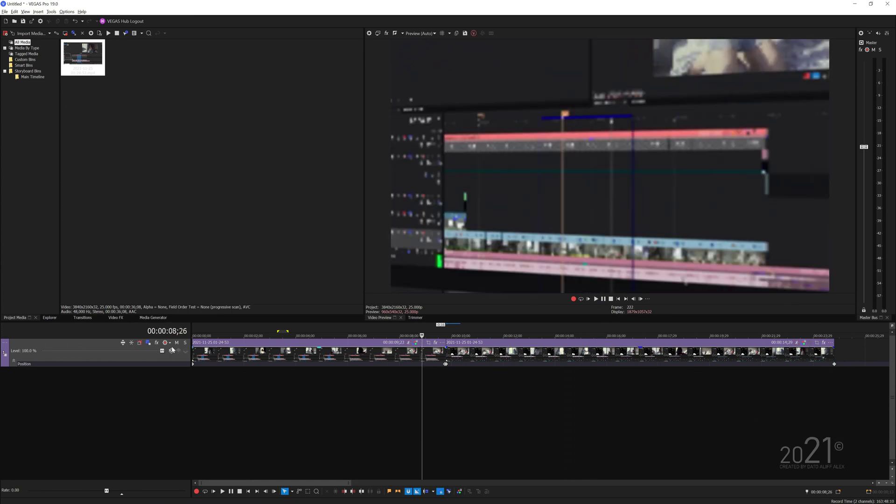
{"action": "scroll", "coordinate": [476, 390], "scroll_direction": "down", "scroll_amount": 5}
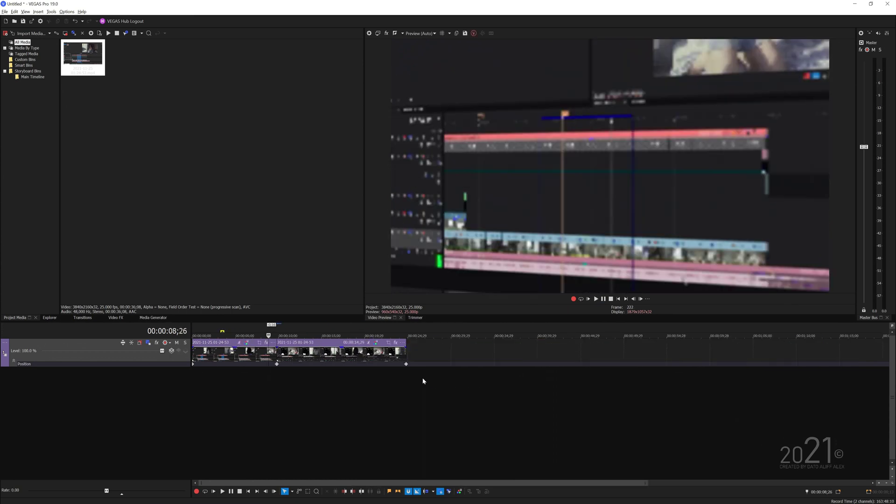
{"action": "left_click", "coordinate": [116, 317]}
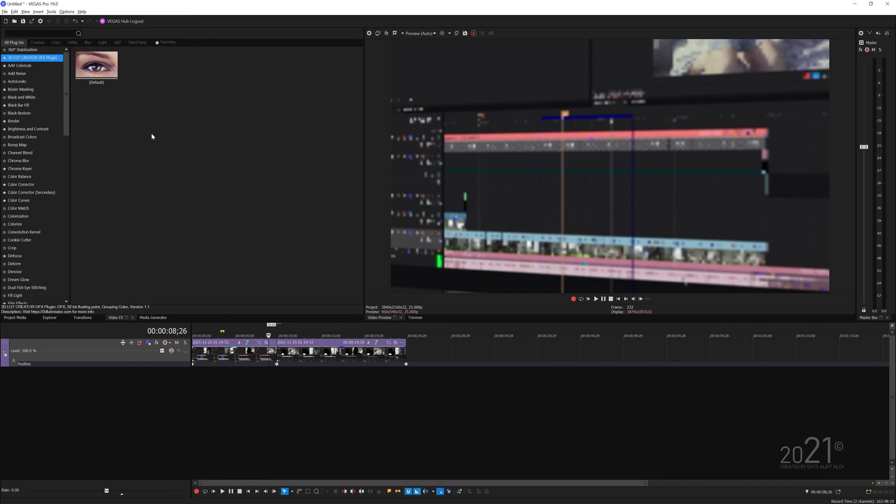
{"action": "left_click", "coordinate": [425, 31]}
{"action": "mouse_move", "coordinate": [427, 60]}
{"action": "left_click", "coordinate": [461, 70]}
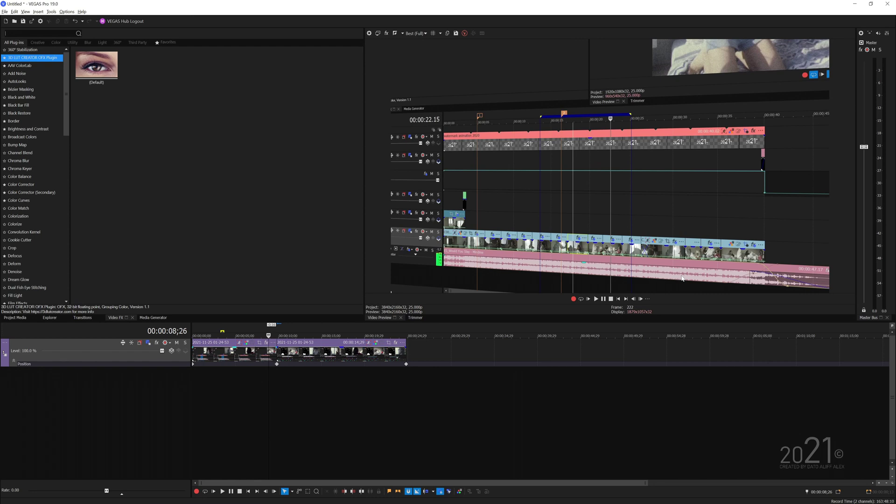
- Filter Video FX to Vignette and insert an adjustment track above Track 1
{"action": "type", "text": "vi"}
{"action": "left_click", "coordinate": [34, 115]}
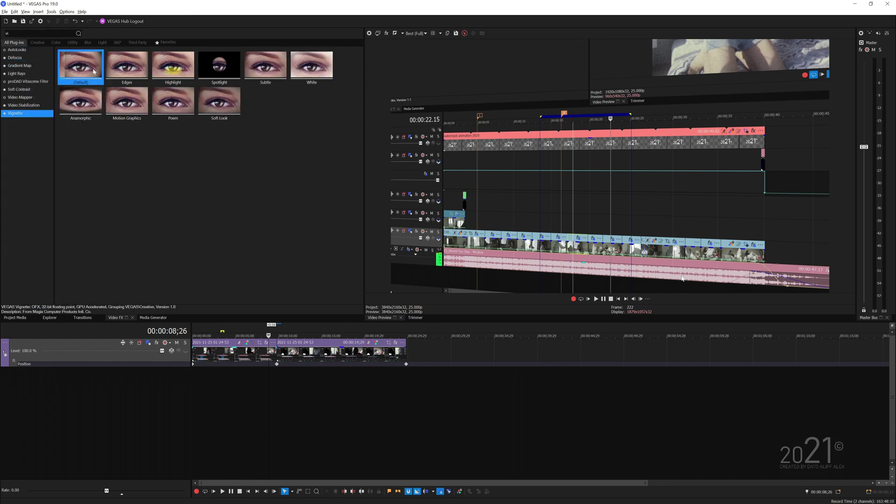
{"action": "right_click", "coordinate": [132, 405]}
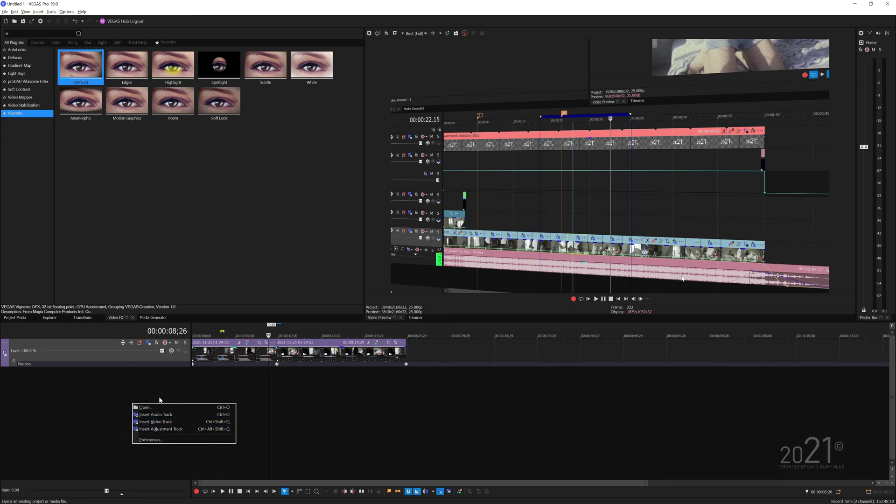
{"action": "left_click", "coordinate": [173, 429]}
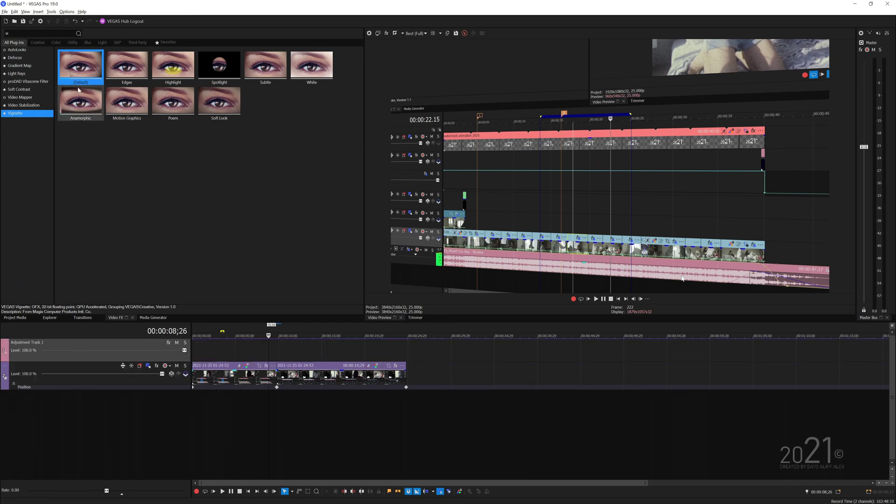
- Apply the VEGAS Vignette Soft Look preset to Adjustment Track 1 and close its settings
{"action": "left_click_drag", "start_coordinate": [207, 100], "coordinate": [202, 351]}
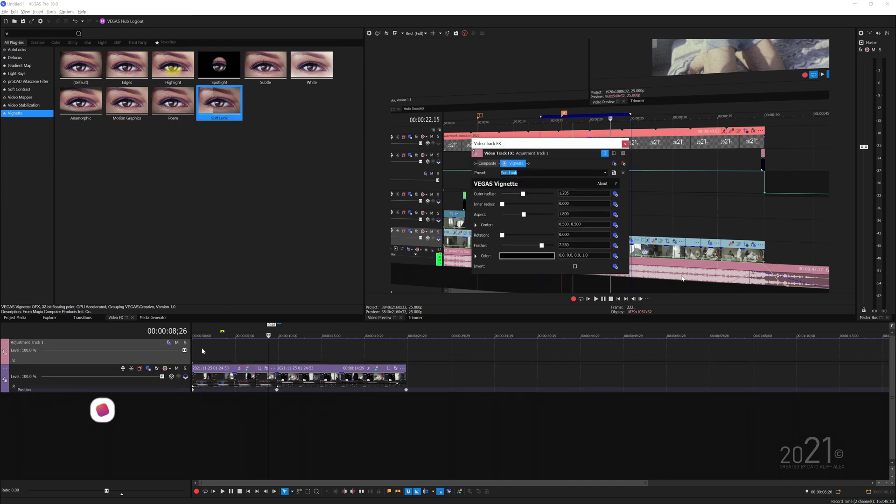
{"action": "left_click_drag", "start_coordinate": [490, 143], "coordinate": [224, 142]}
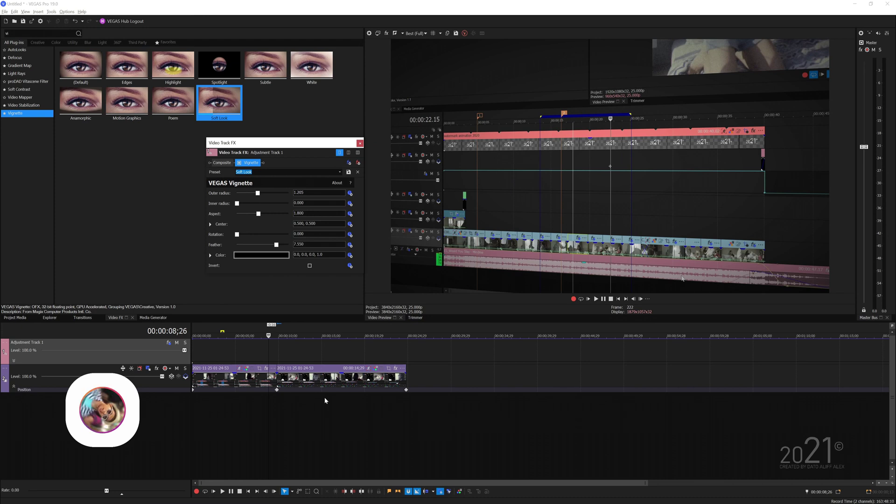
{"action": "left_click", "coordinate": [293, 354]}
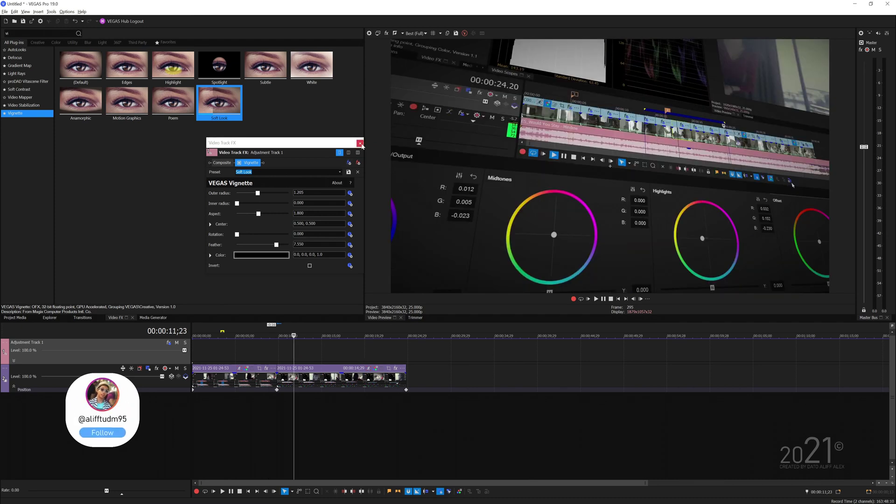
{"action": "left_click", "coordinate": [360, 143]}
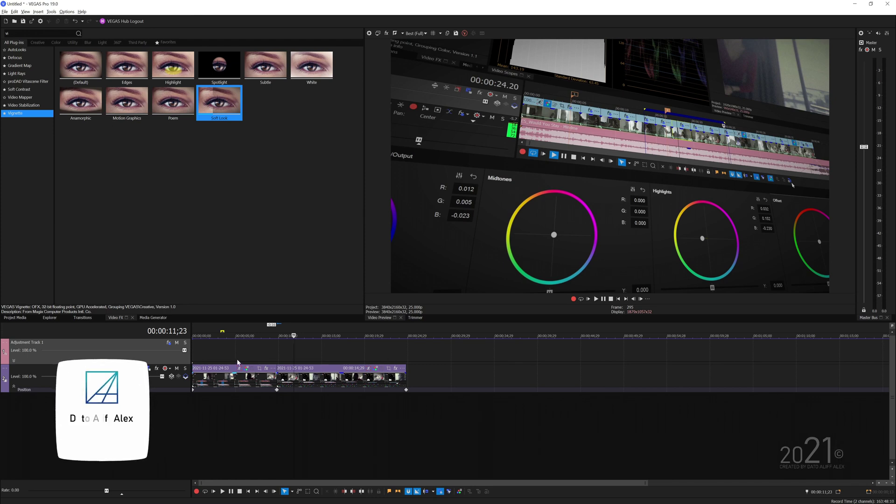
{"action": "left_click", "coordinate": [212, 349]}
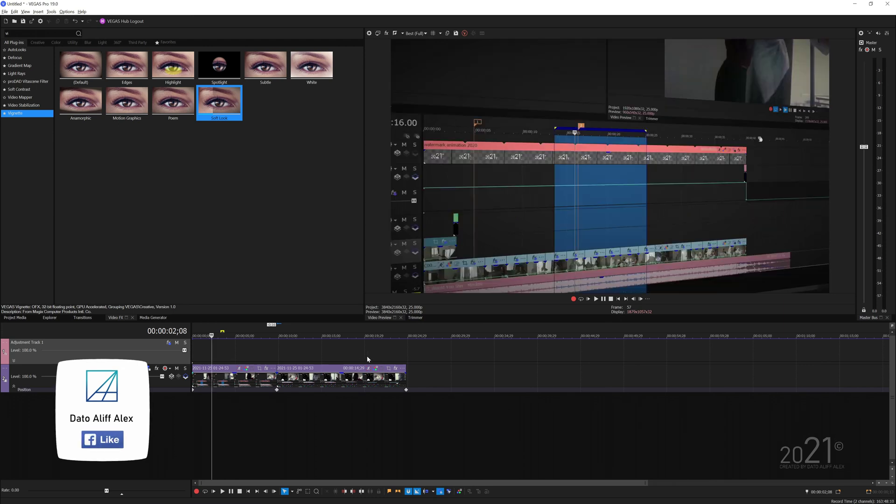